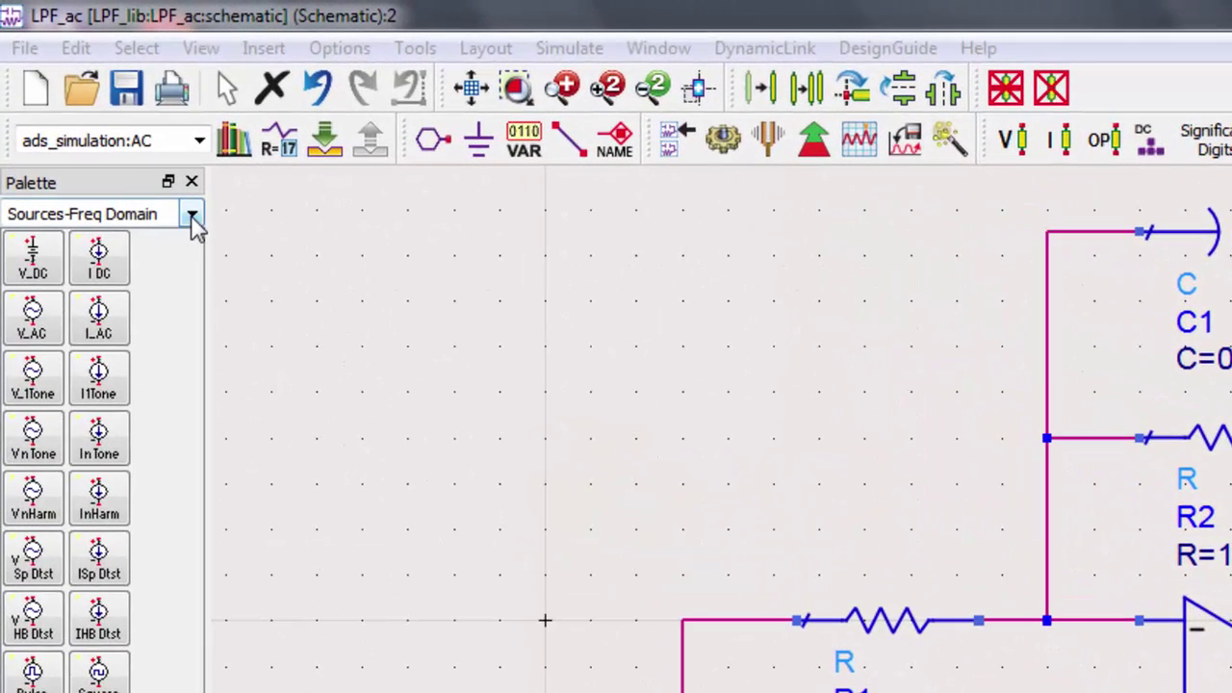
- Place an AC simulation controller from the Simulation-AC palette on the schematic
{"action": "left_click", "coordinate": [192, 216]}
{"action": "left_click", "coordinate": [191, 526]}
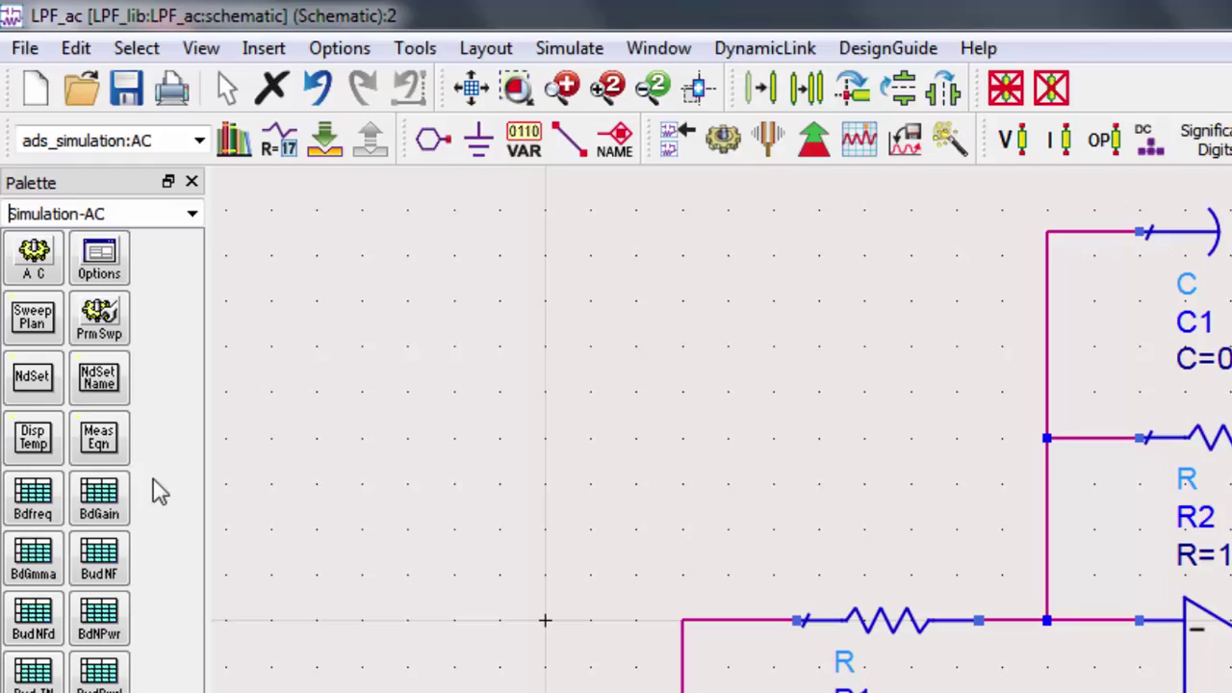
{"action": "left_click", "coordinate": [36, 271]}
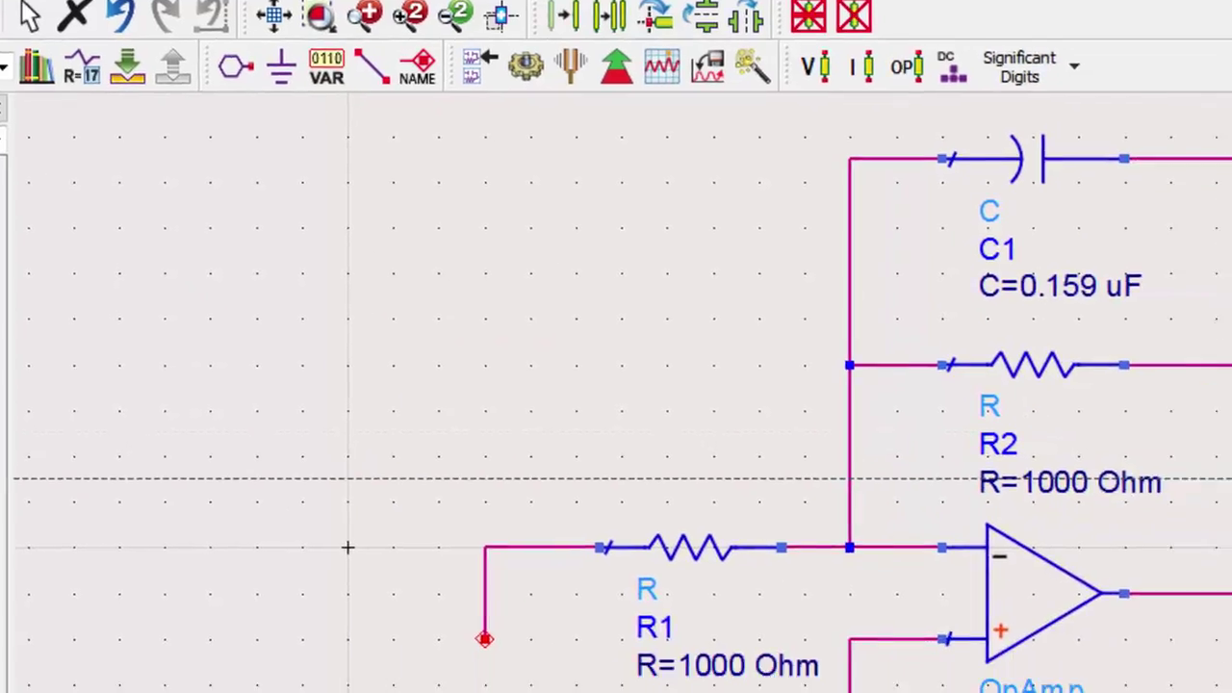
{"action": "left_click", "coordinate": [910, 303]}
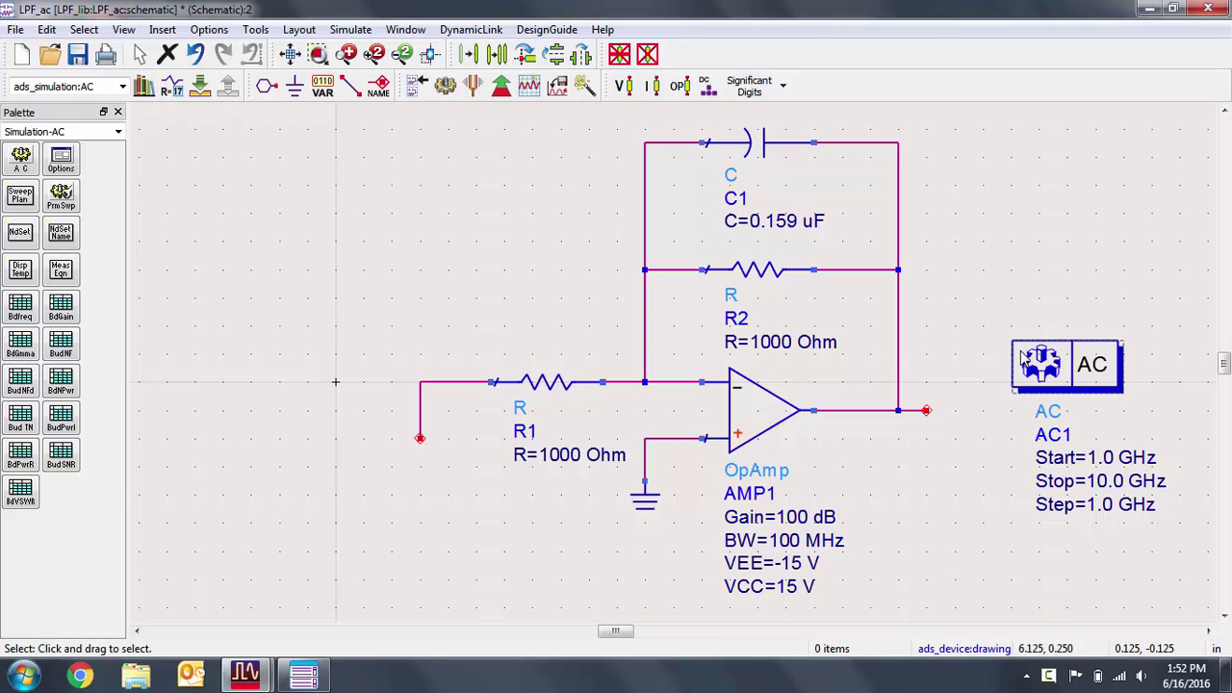
- Set AC1 to a log sweep from 10 Hz to 1 MHz at 50 points per decade
{"action": "double_click", "coordinate": [1077, 366]}
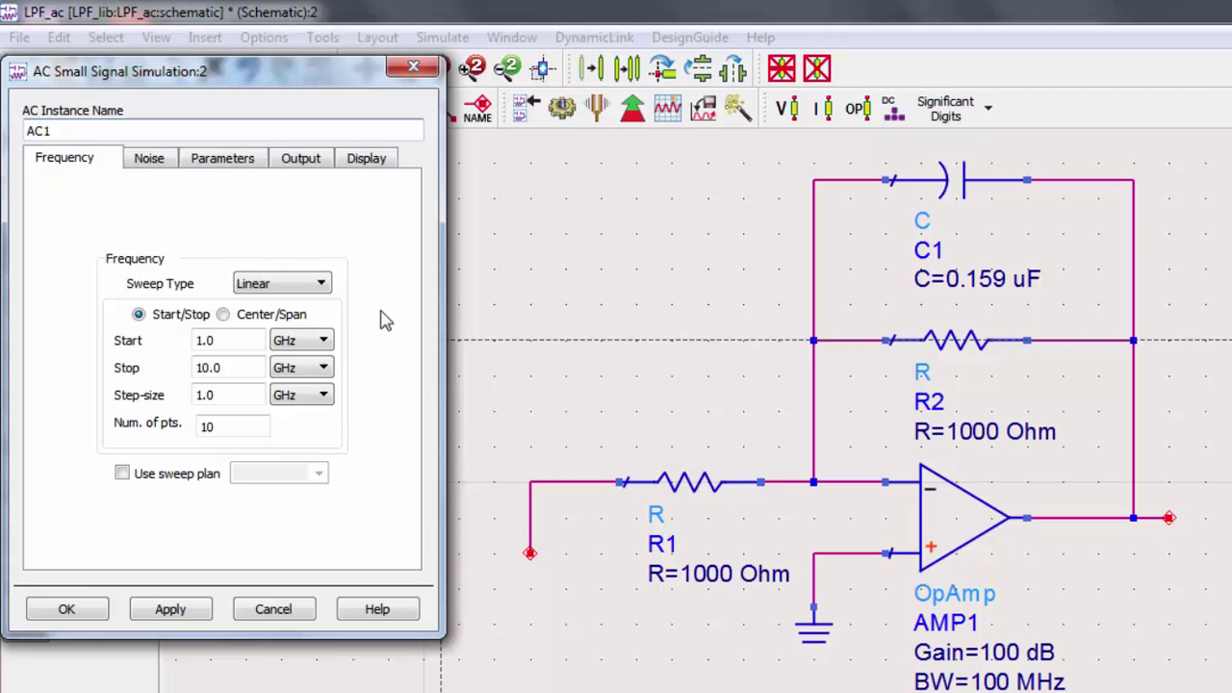
{"action": "left_click", "coordinate": [283, 286]}
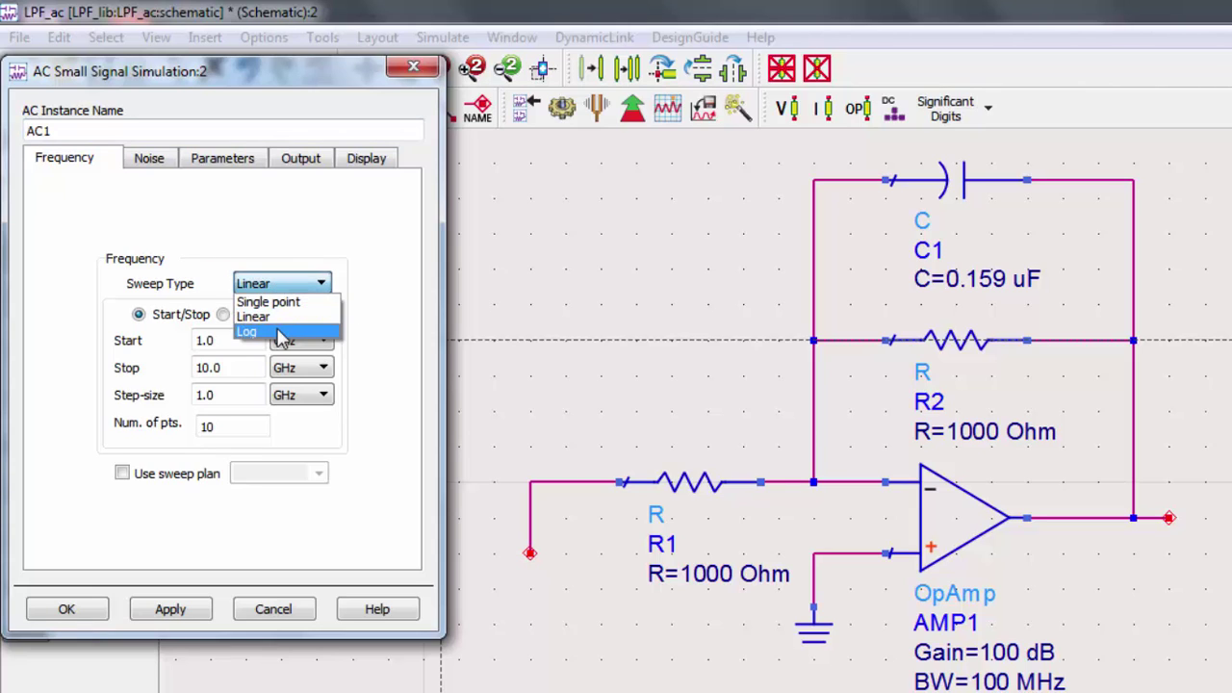
{"action": "left_click", "coordinate": [252, 331]}
{"action": "left_click_drag", "start_coordinate": [240, 340], "coordinate": [193, 341]}
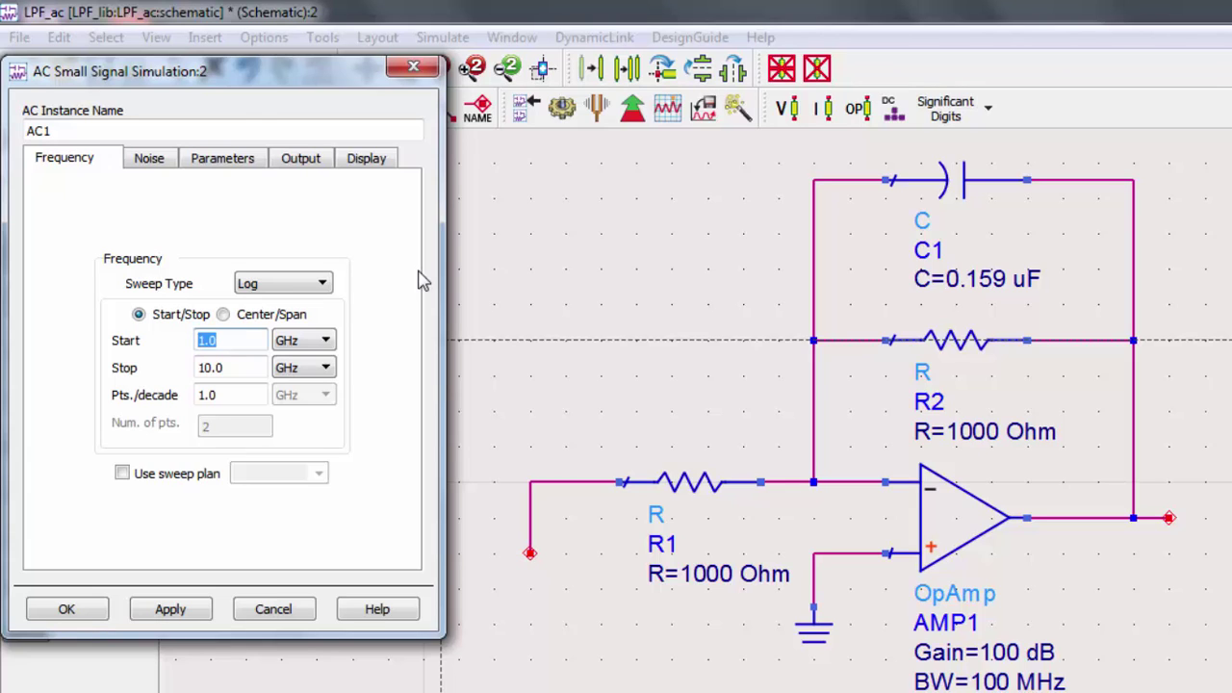
{"action": "type", "text": "10"}
{"action": "key", "text": "Tab"}
{"action": "key", "text": "h"}
{"action": "key", "text": "Tab"}
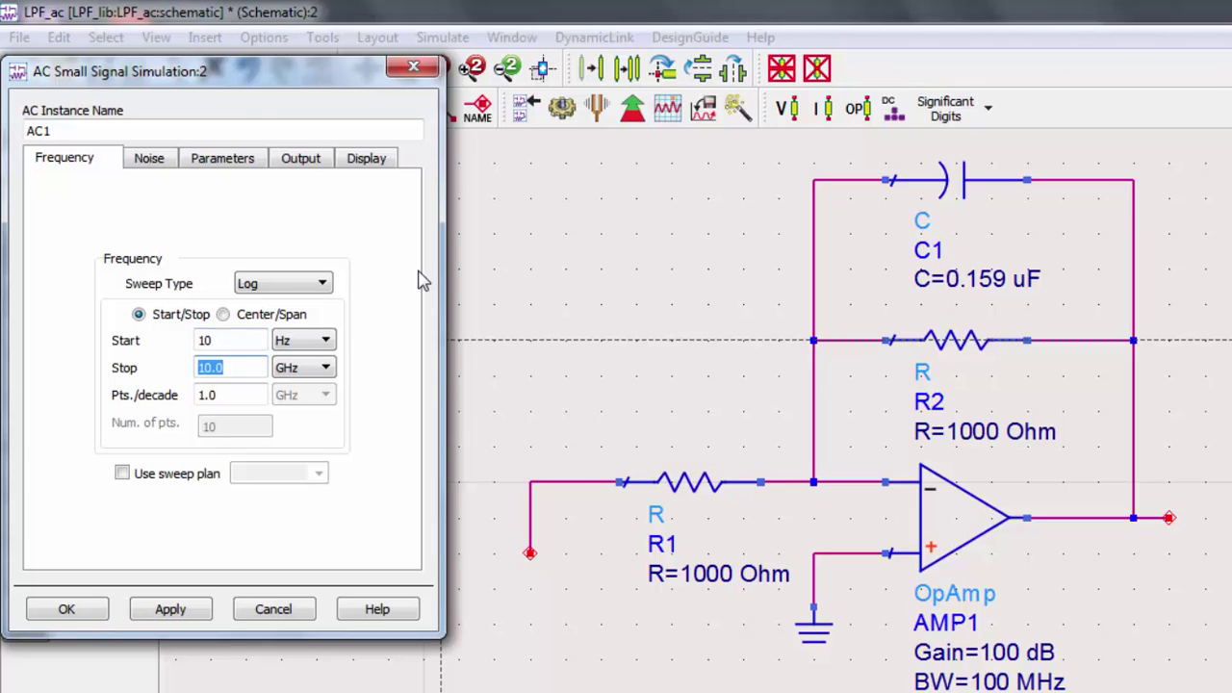
{"action": "type", "text": "1"}
{"action": "key", "text": "Tab"}
{"action": "key", "text": "m"}
{"action": "key", "text": "Tab"}
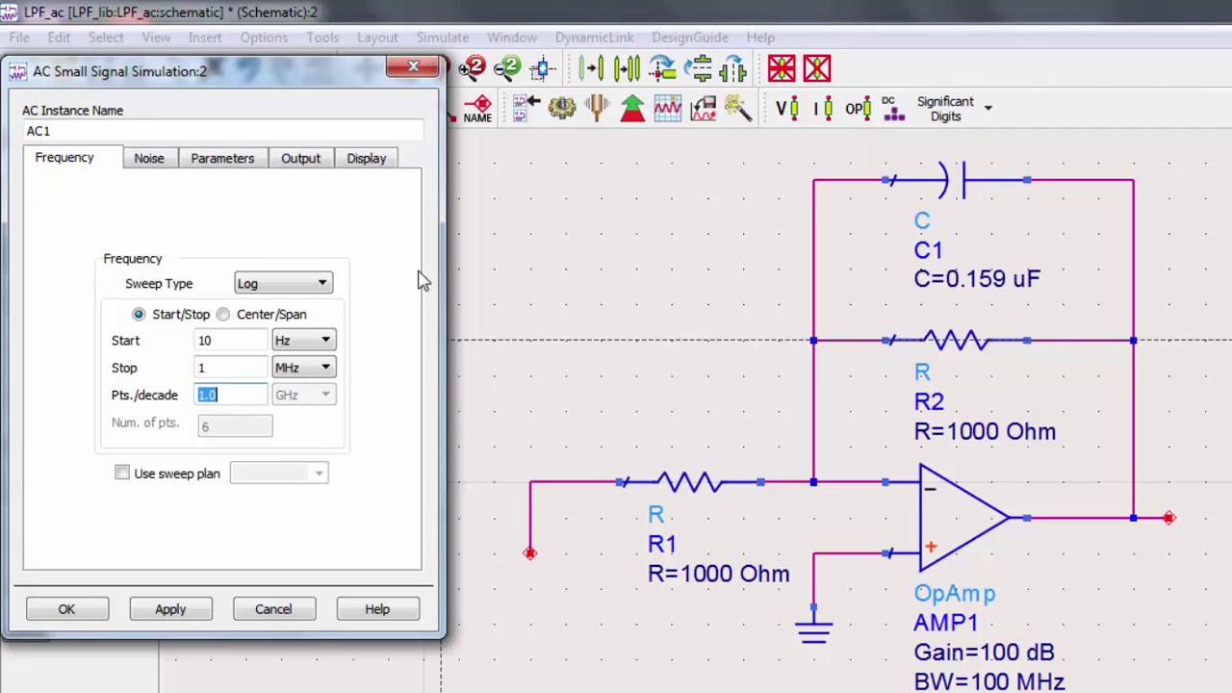
{"action": "type", "text": "50"}
{"action": "left_click", "coordinate": [178, 612]}
{"action": "left_click", "coordinate": [66, 613]}
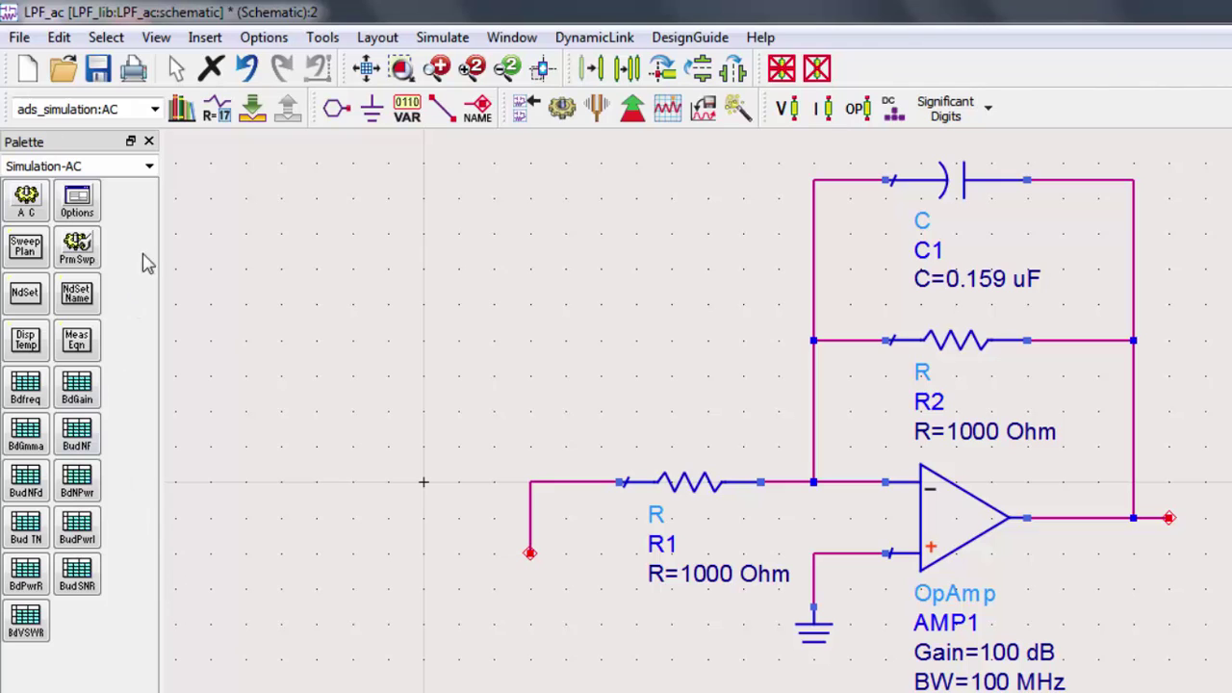
- Place a V_AC source at the R1 input wire end and ground its lower terminal
{"action": "left_click", "coordinate": [149, 167]}
{"action": "left_click", "coordinate": [146, 200]}
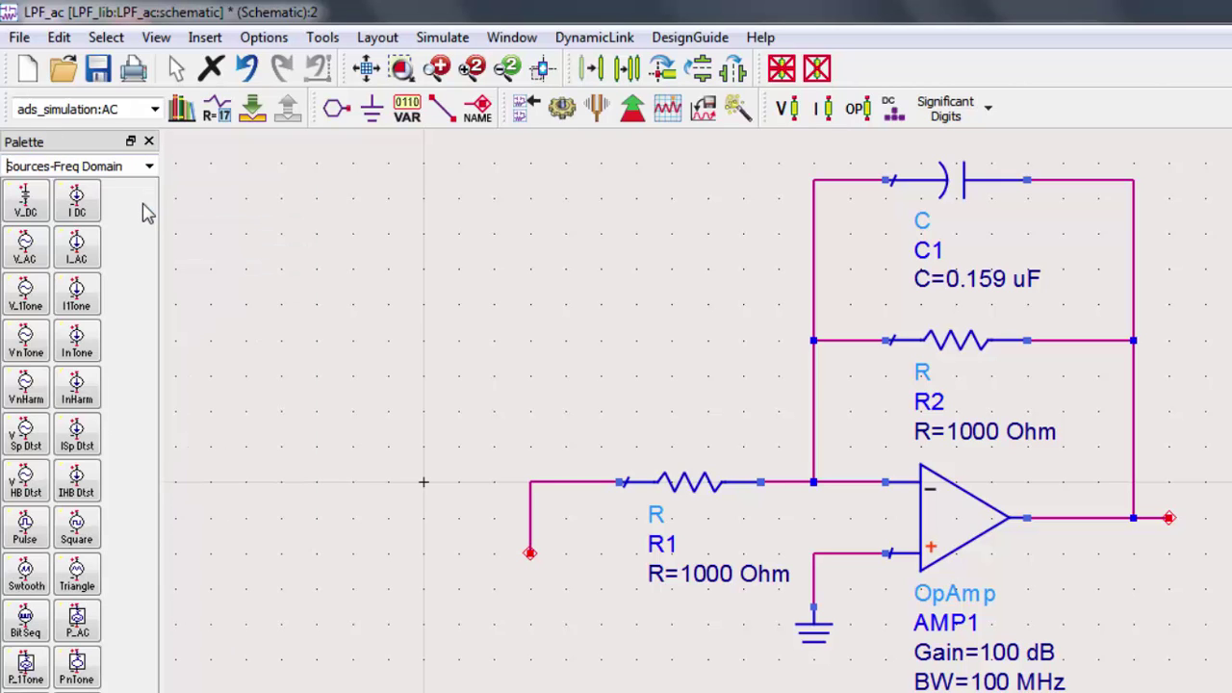
{"action": "left_click", "coordinate": [25, 251]}
{"action": "left_click", "coordinate": [507, 521]}
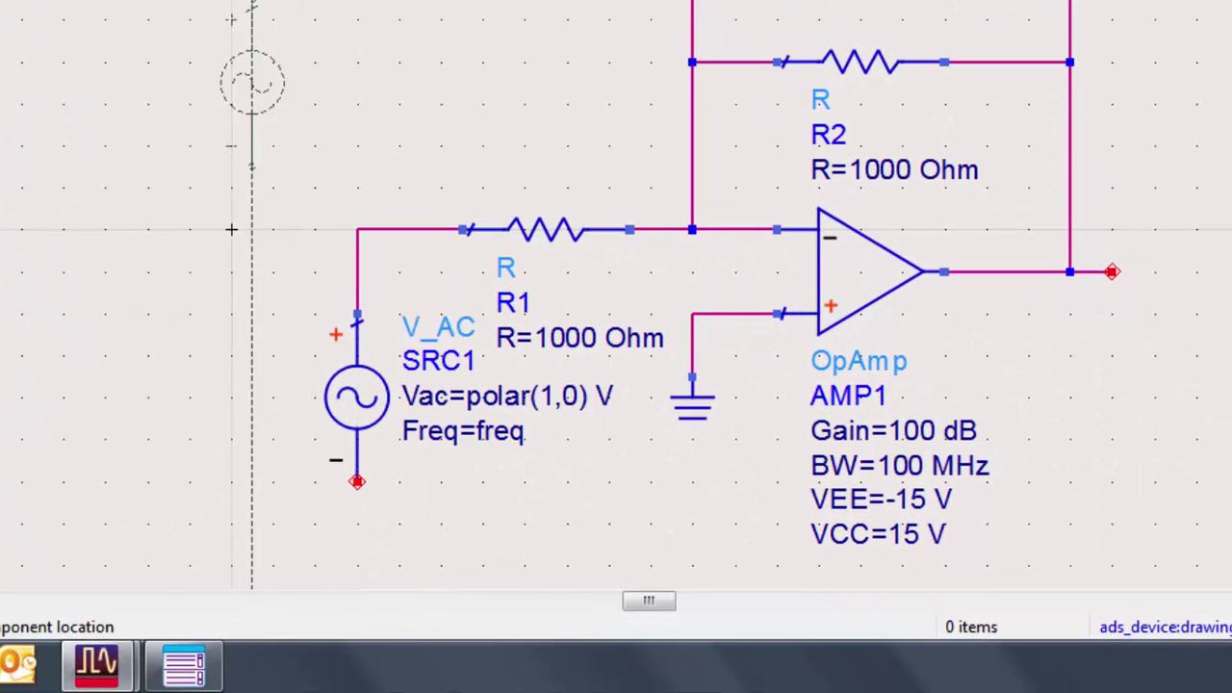
{"action": "left_click", "coordinate": [357, 482]}
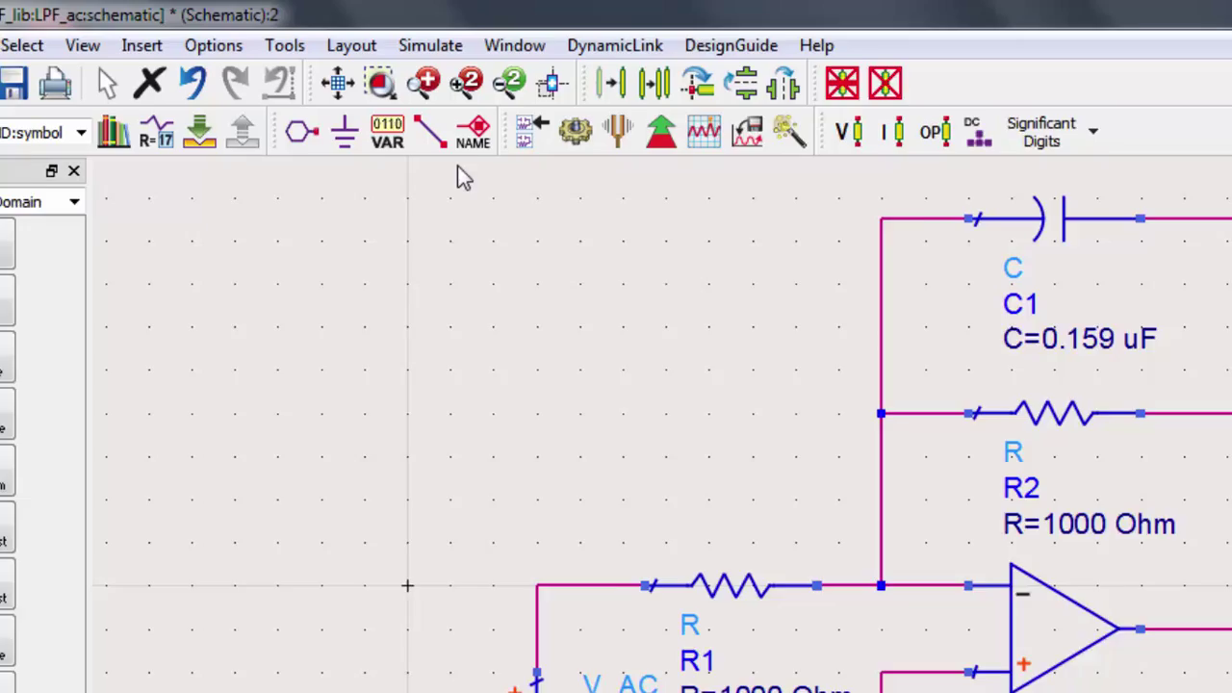
- Name the op-amp output wire 'vout' and the R1 input wire 'vin'
{"action": "left_click", "coordinate": [527, 178]}
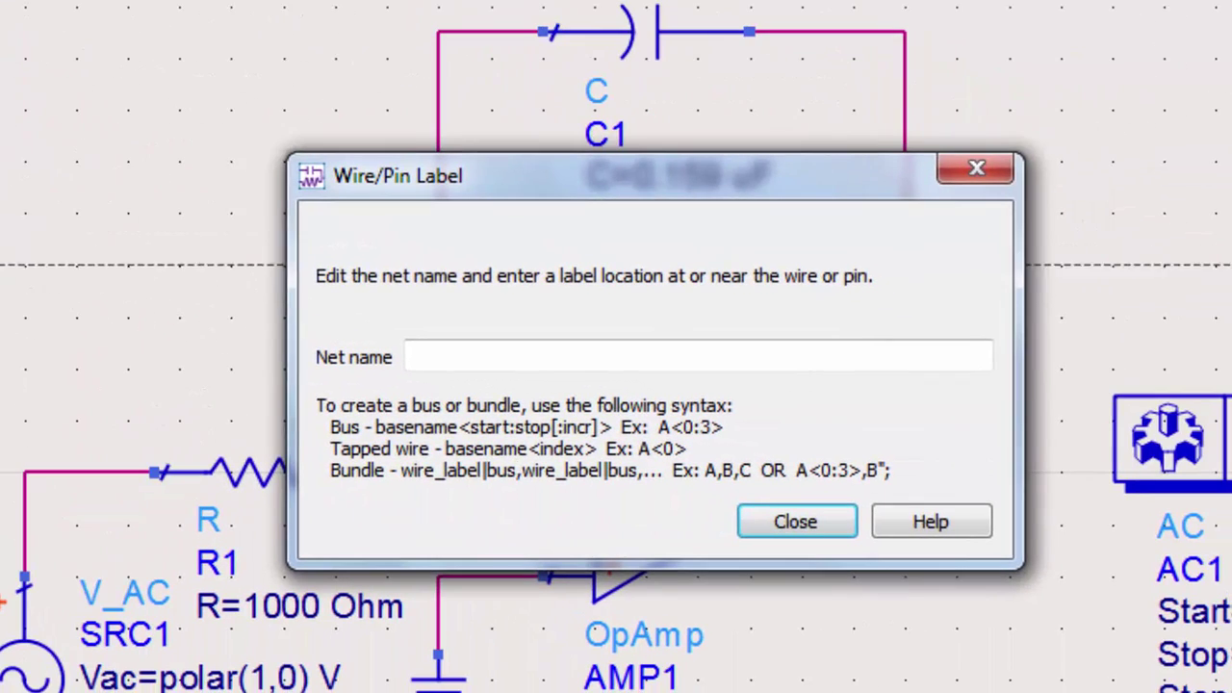
{"action": "left_click", "coordinate": [433, 354]}
{"action": "type", "text": "vout"}
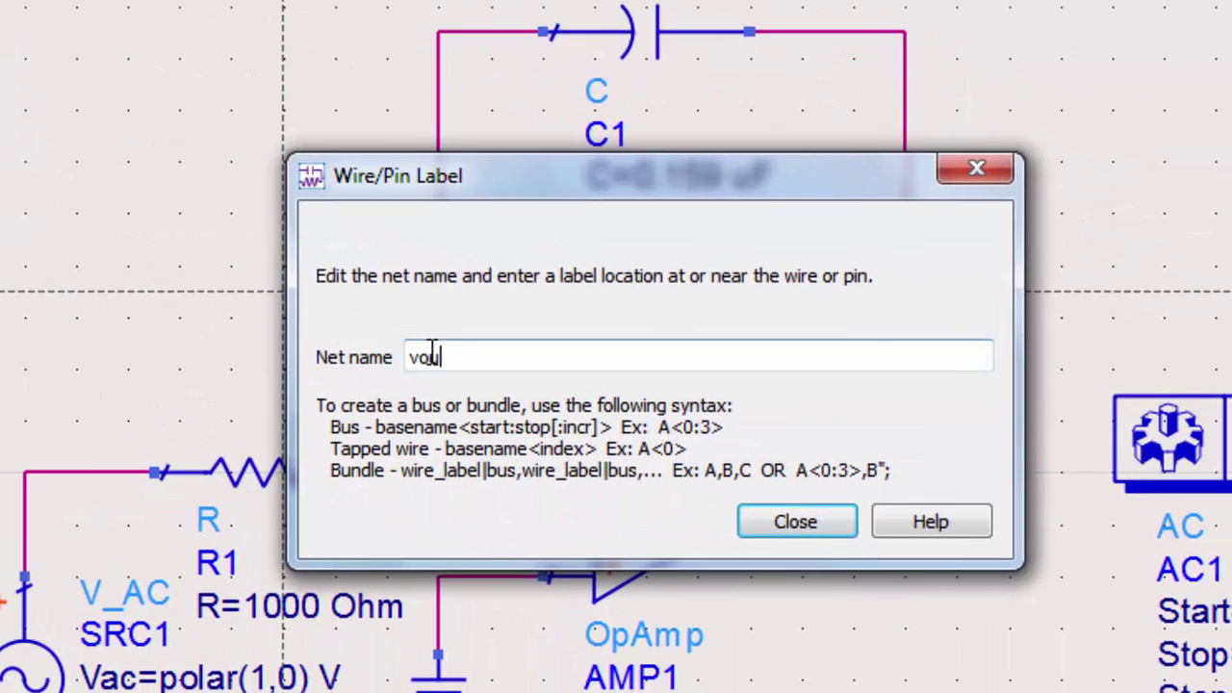
{"action": "left_click_drag", "start_coordinate": [490, 195], "coordinate": [227, 202]}
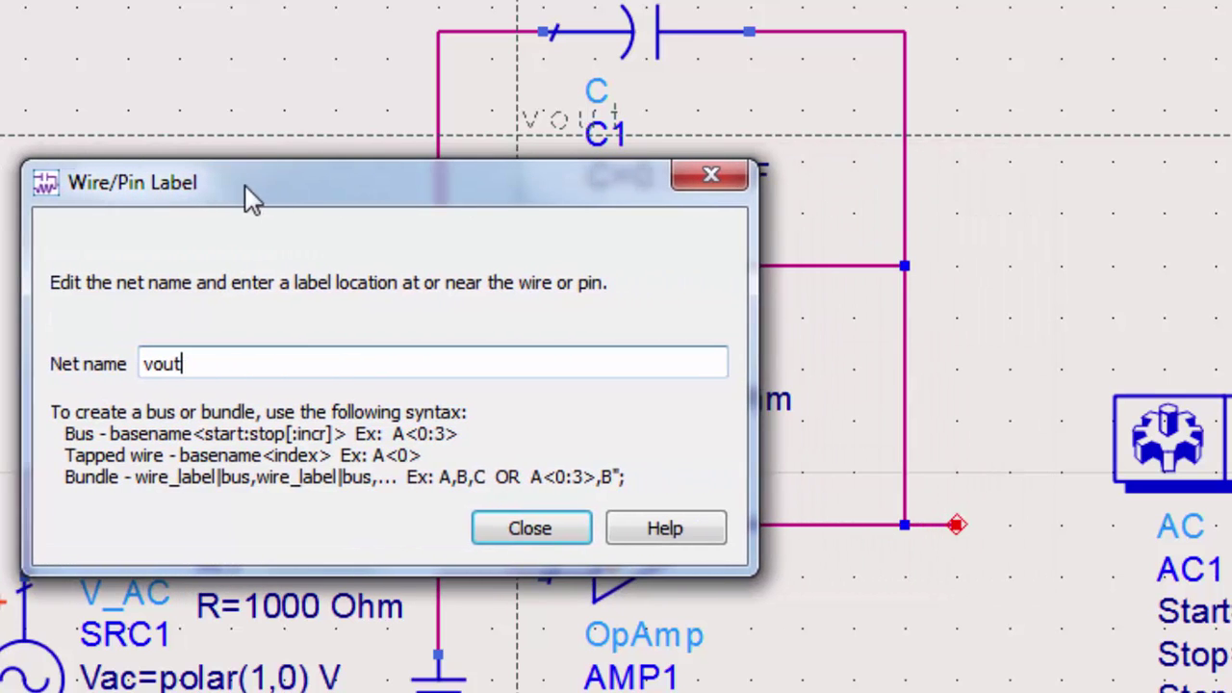
{"action": "left_click", "coordinate": [958, 529]}
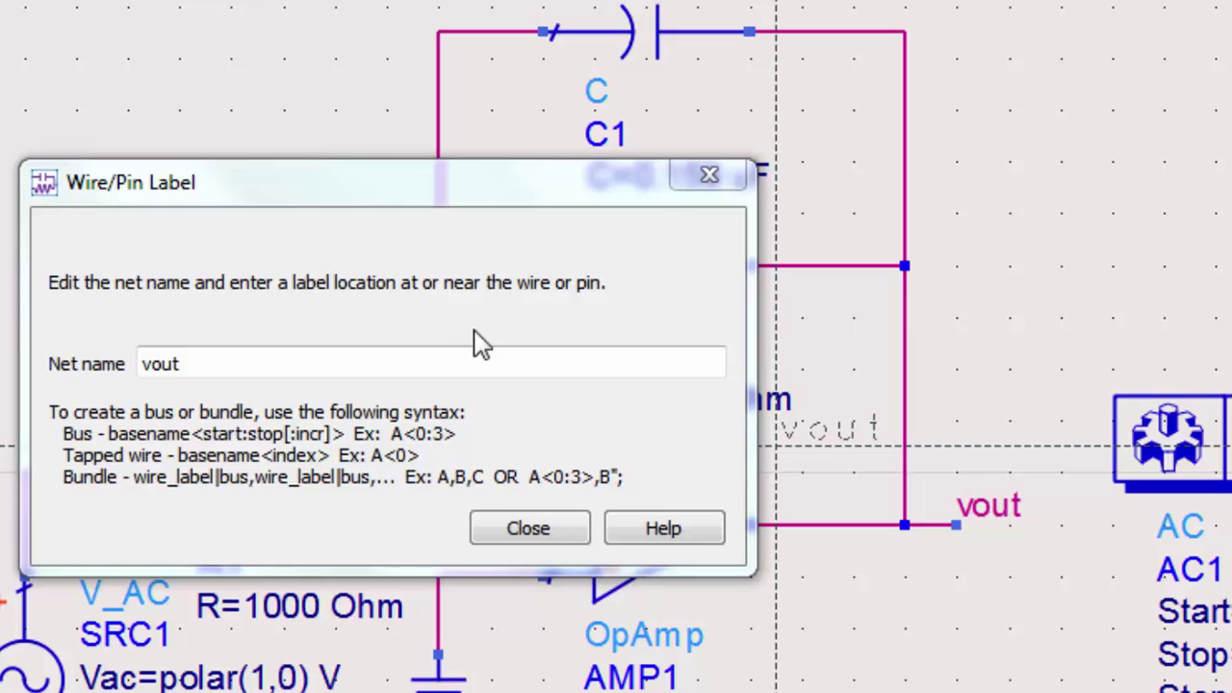
{"action": "left_click_drag", "start_coordinate": [352, 195], "coordinate": [617, 189]}
{"action": "double_click", "coordinate": [416, 357]}
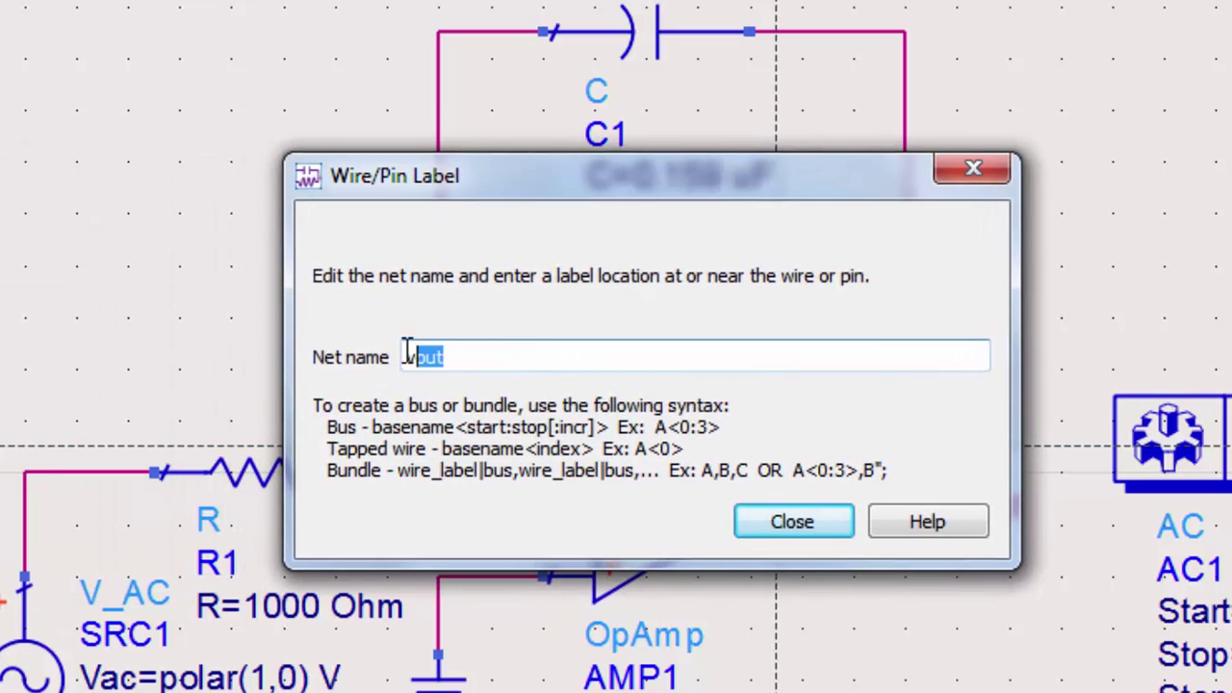
{"action": "type", "text": "vin"}
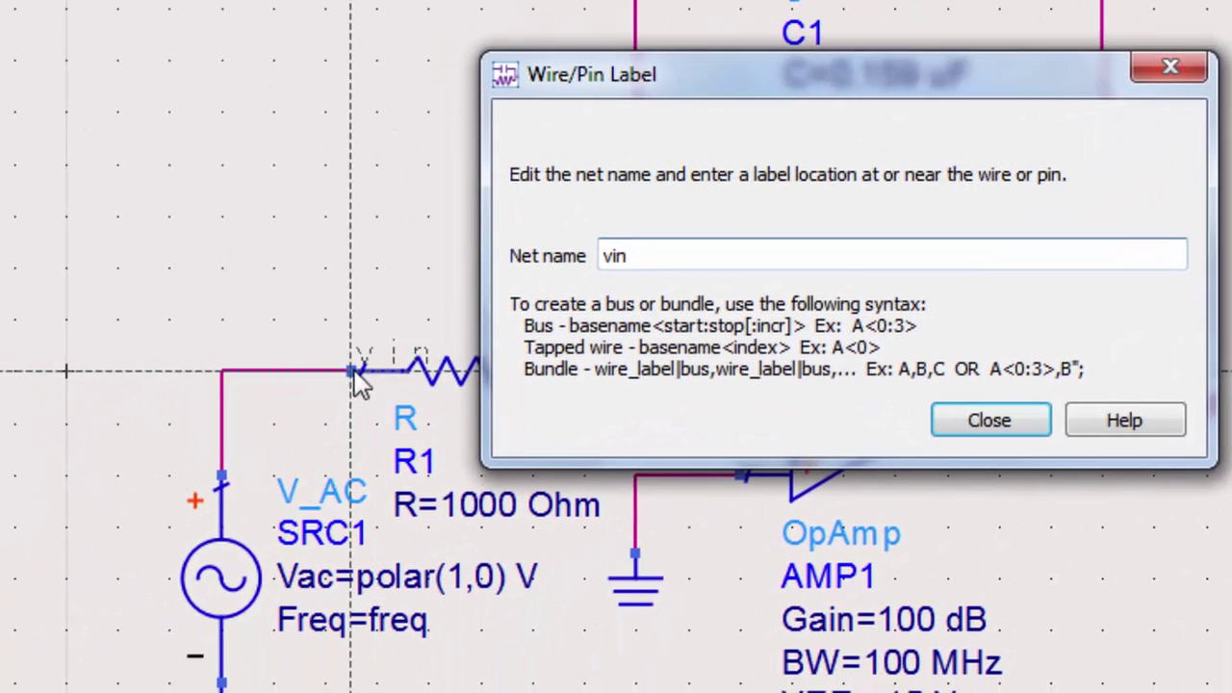
{"action": "left_click", "coordinate": [357, 375]}
{"action": "left_click", "coordinate": [987, 424]}
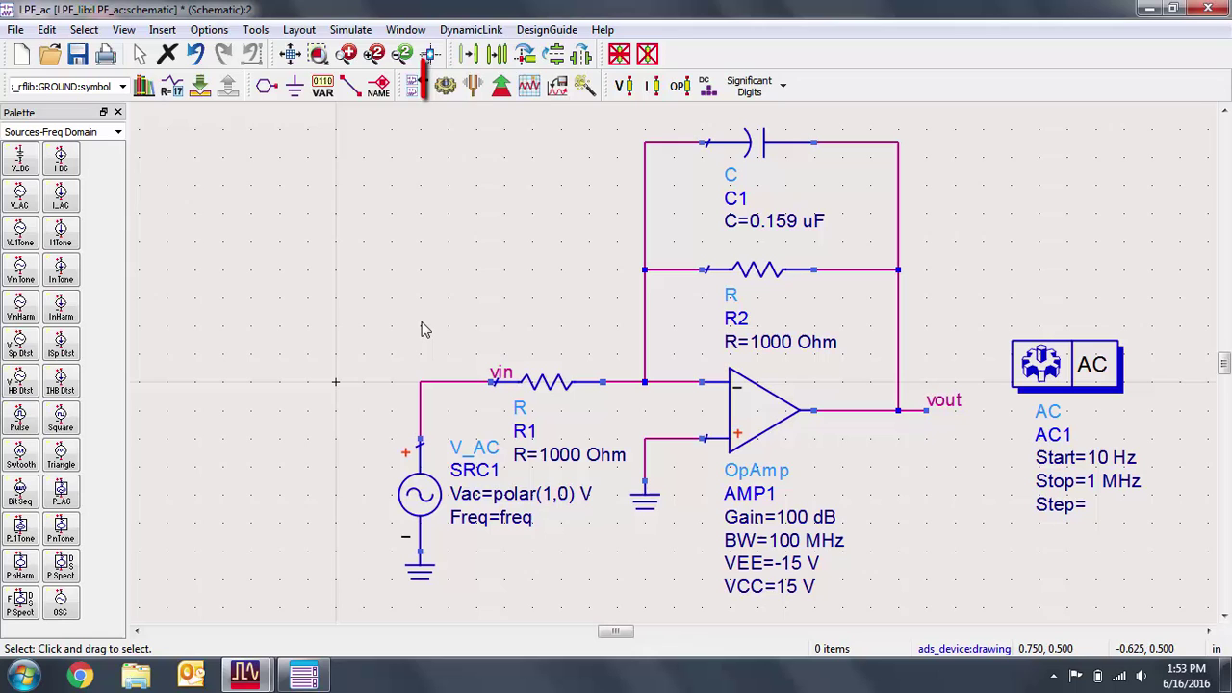
- Run the AC simulation with F7 to generate the LPF_ac dataset
{"action": "key", "text": "F7"}
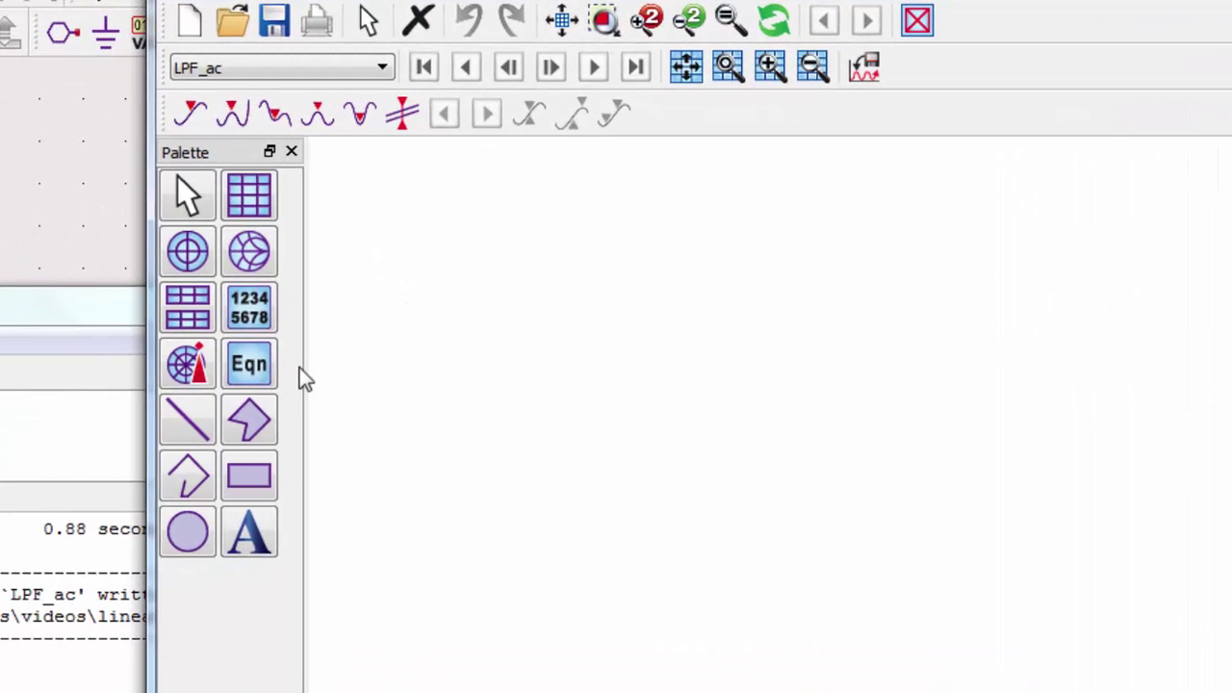
- Add the equation Gain = db(vout/vin) to the data display
{"action": "left_click", "coordinate": [252, 366]}
{"action": "left_click", "coordinate": [452, 349]}
{"action": "type", "text": "Gain = db("}
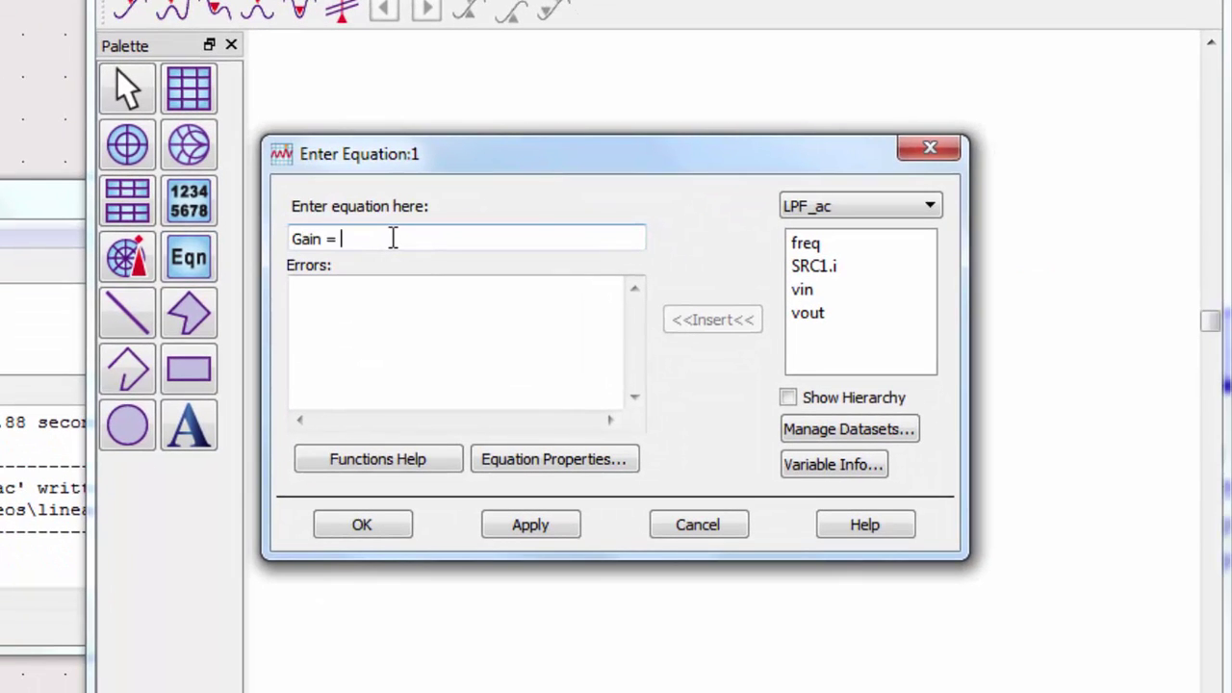
{"action": "left_click", "coordinate": [852, 313]}
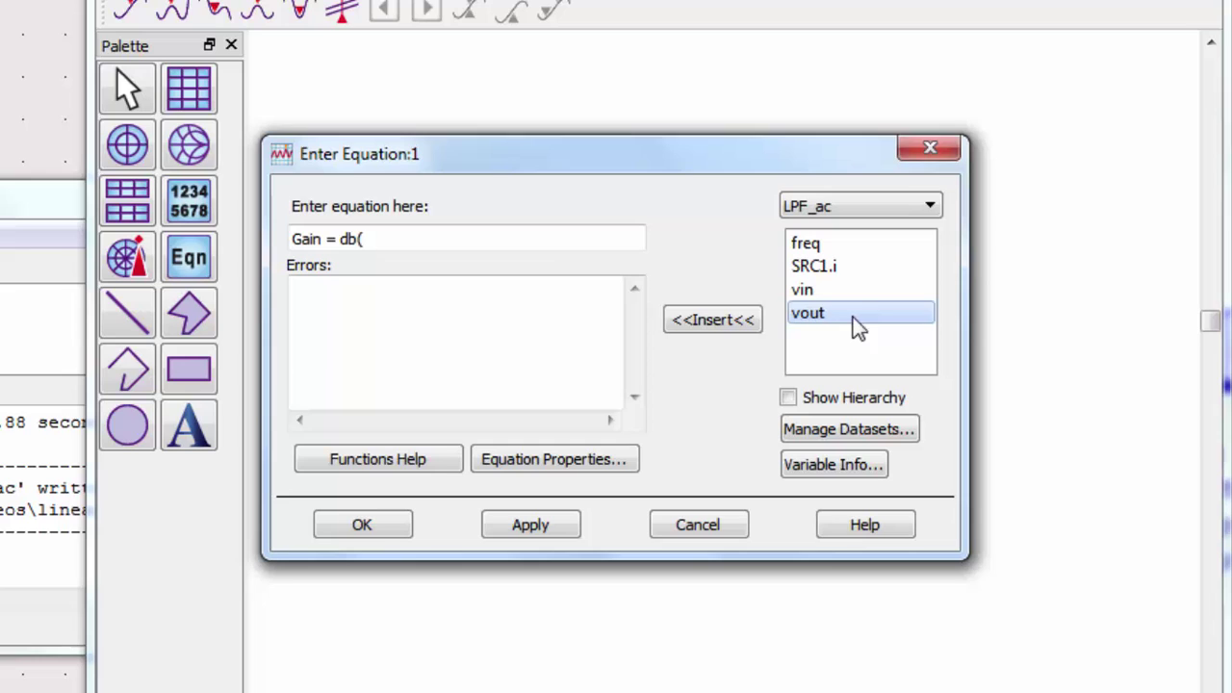
{"action": "left_click", "coordinate": [732, 322]}
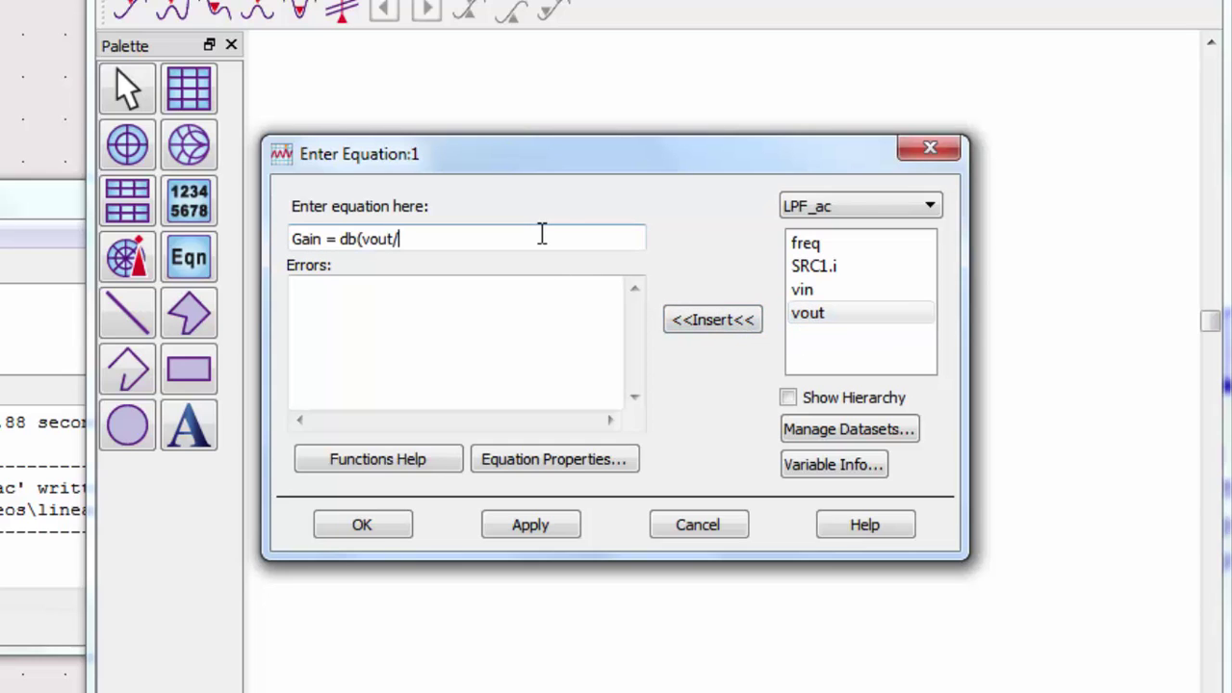
{"action": "left_click", "coordinate": [832, 291]}
{"action": "left_click", "coordinate": [735, 327]}
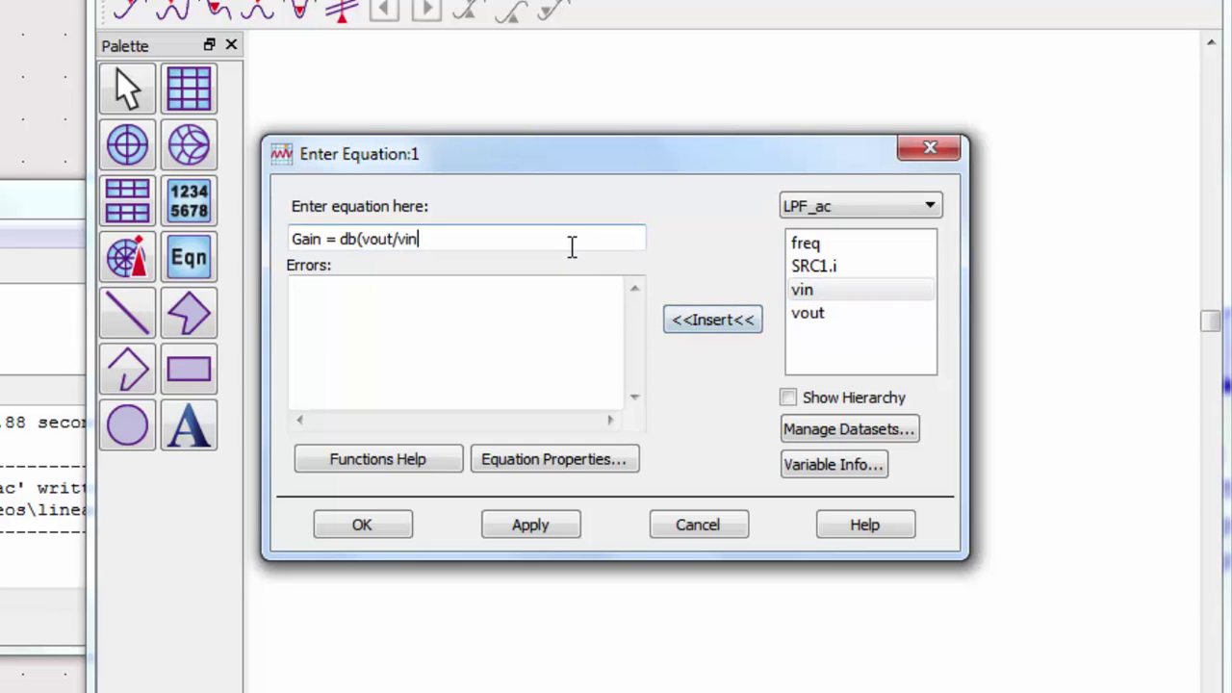
{"action": "left_click", "coordinate": [385, 530]}
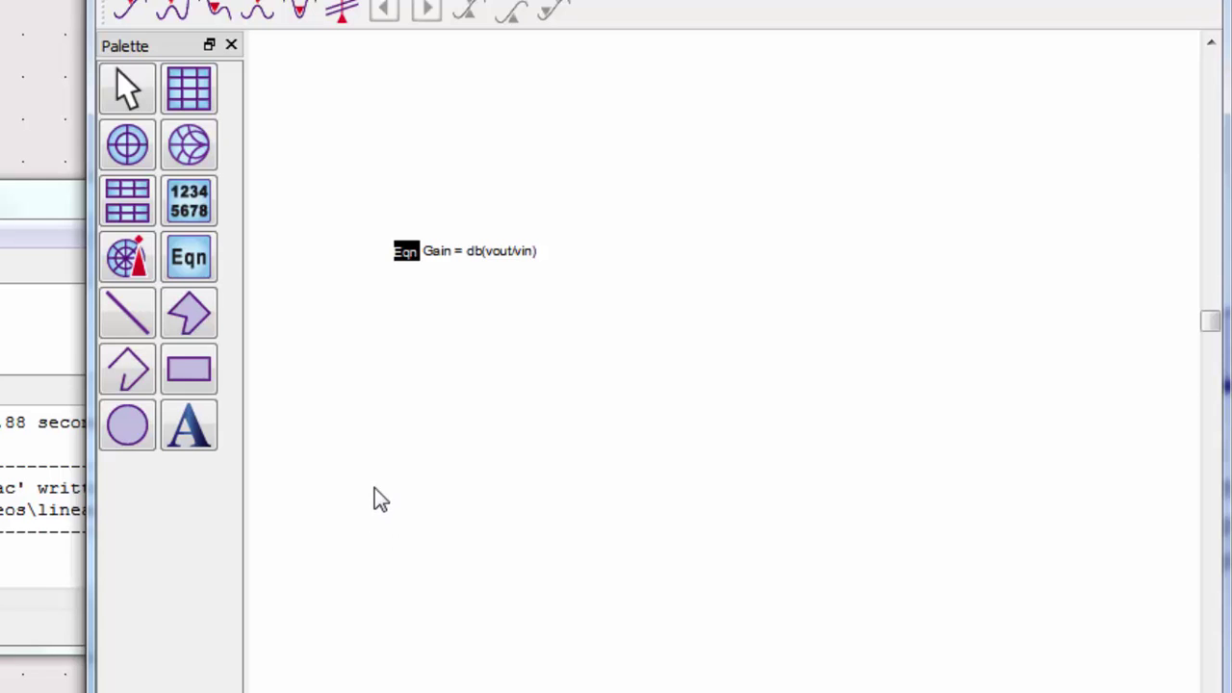
- Place a rectangular plot below the equation and add the Gain equation as its trace
{"action": "left_click", "coordinate": [203, 97]}
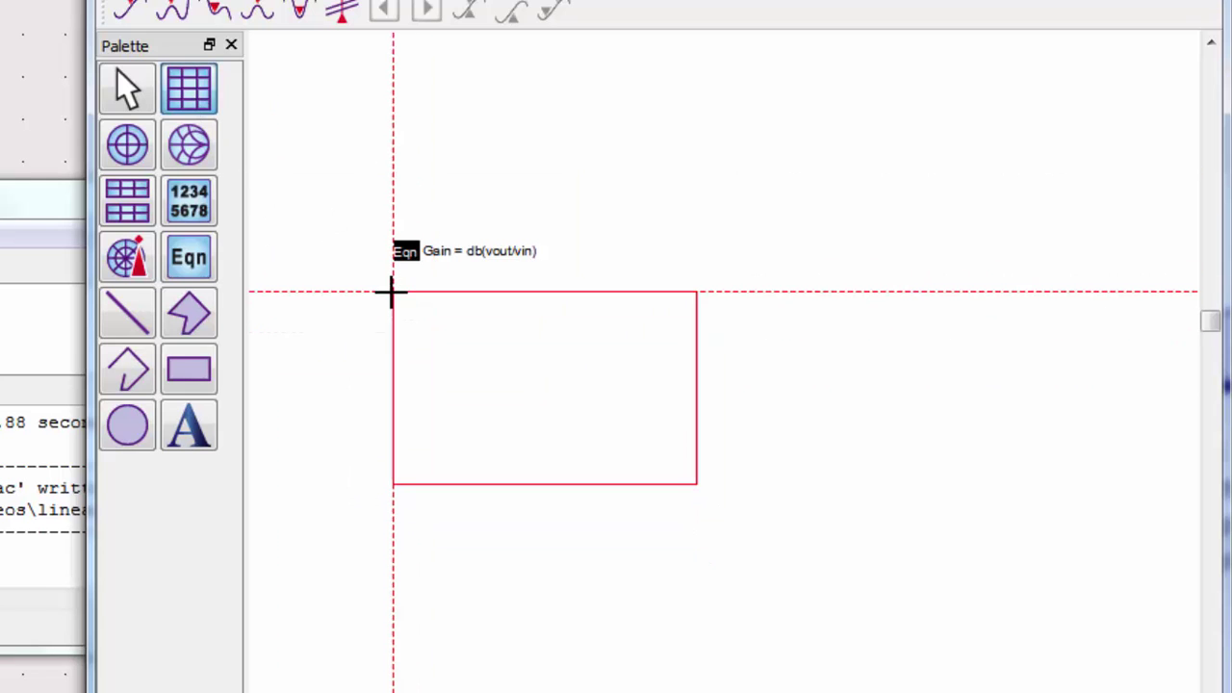
{"action": "left_click", "coordinate": [390, 289]}
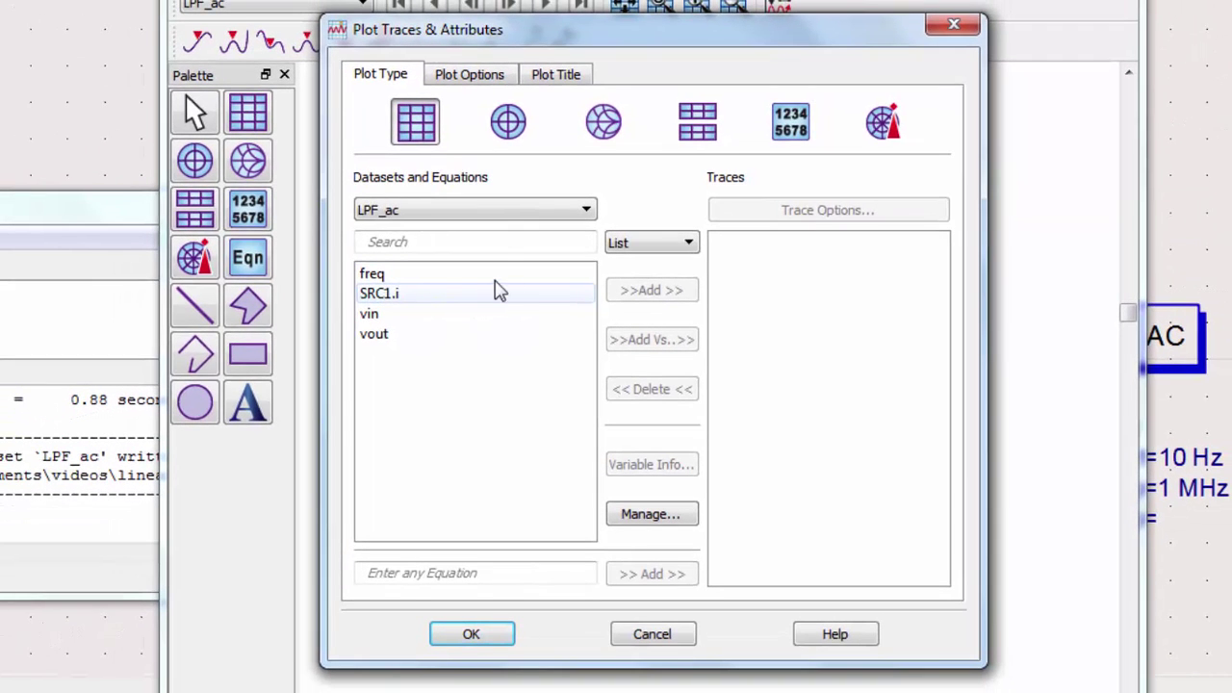
{"action": "left_click", "coordinate": [494, 214]}
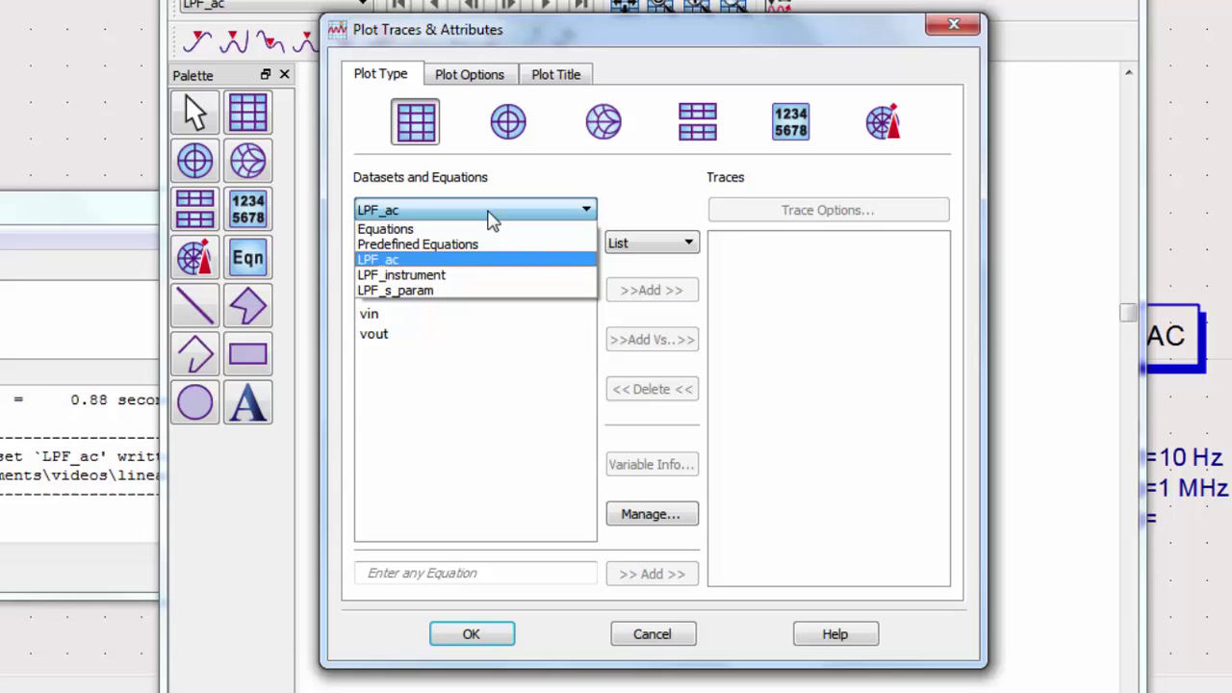
{"action": "left_click", "coordinate": [489, 231]}
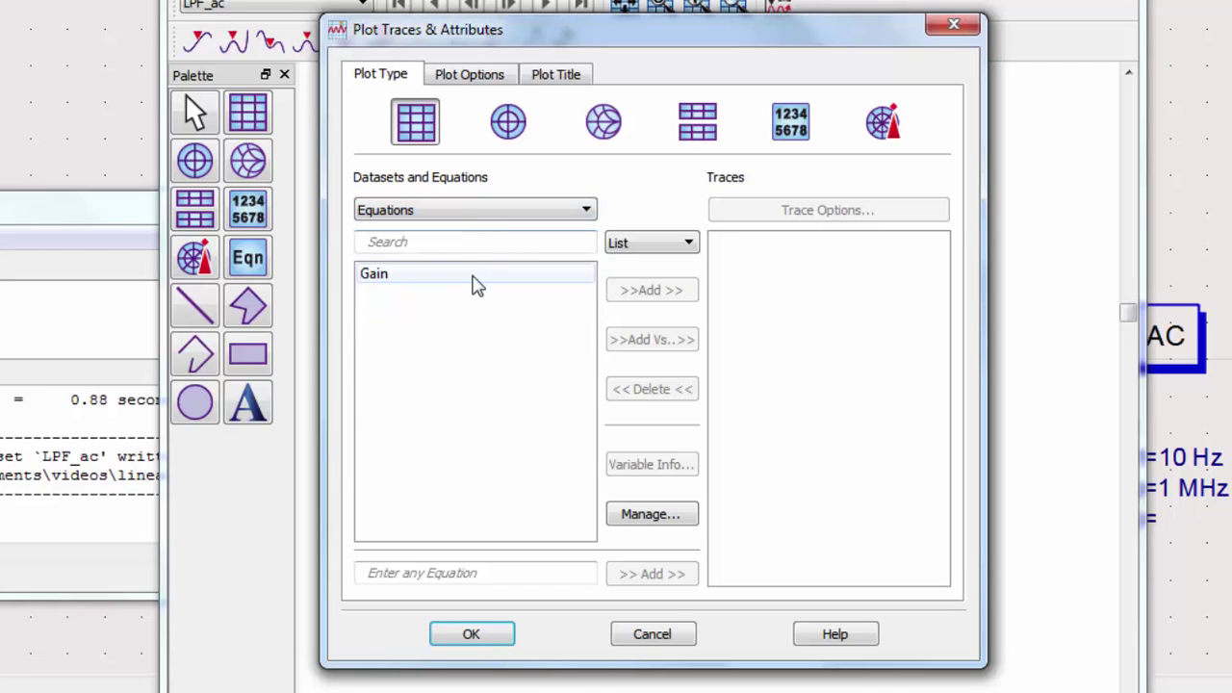
{"action": "left_click", "coordinate": [454, 279]}
{"action": "left_click", "coordinate": [636, 294]}
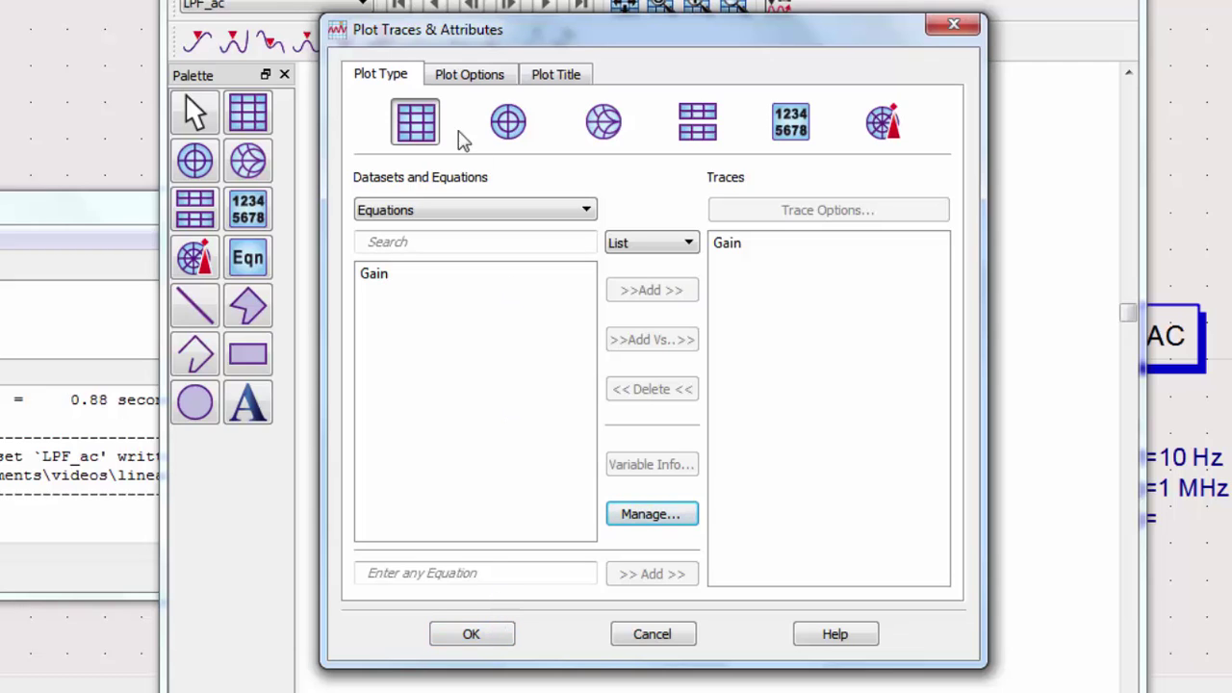
- Make the plot's frequency X axis logarithmic and zoom to fit
{"action": "left_click", "coordinate": [470, 87]}
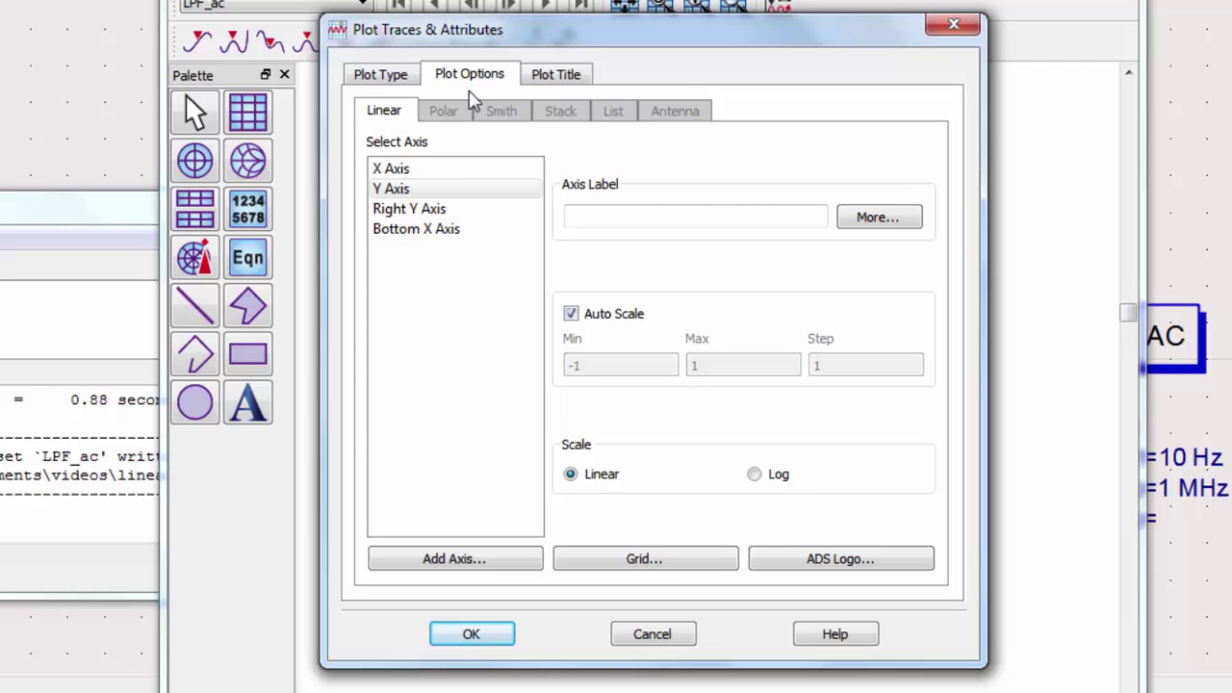
{"action": "left_click", "coordinate": [441, 170]}
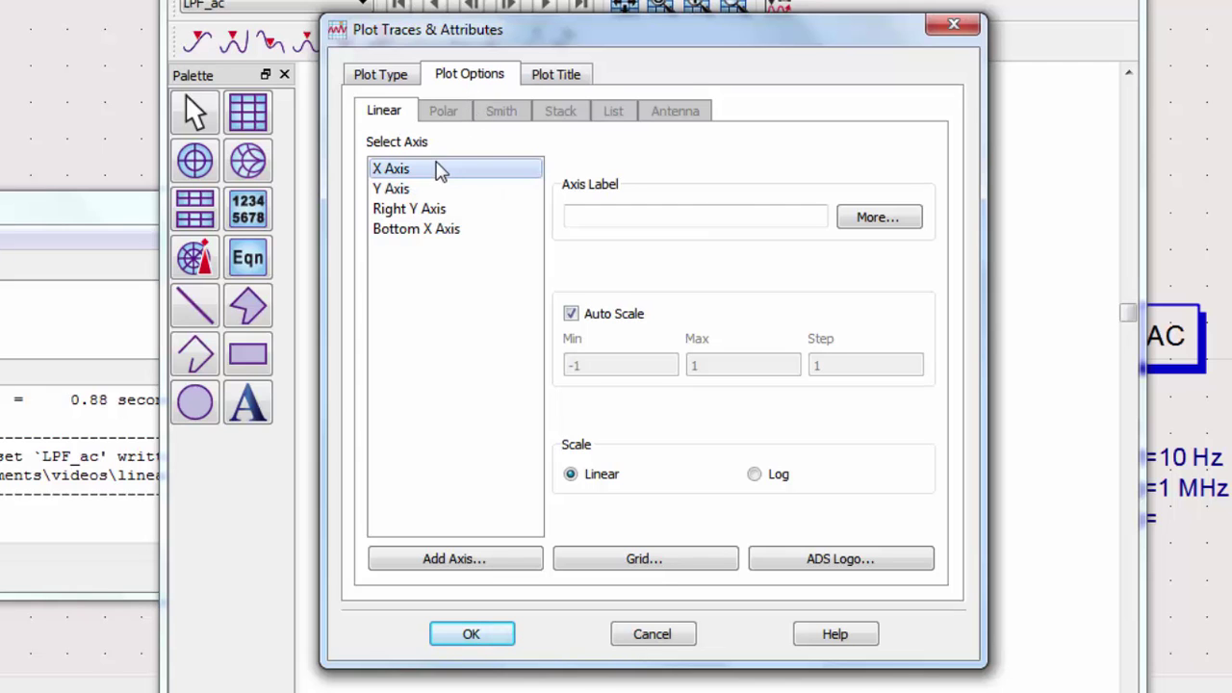
{"action": "left_click", "coordinate": [755, 476]}
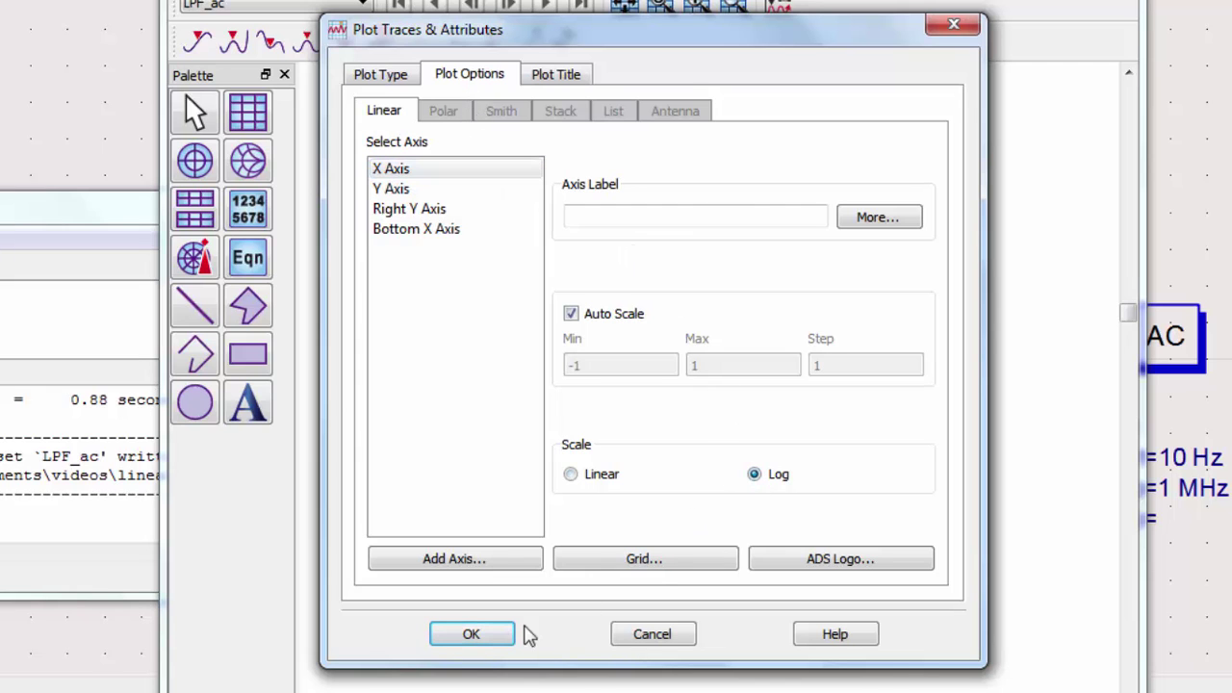
{"action": "left_click", "coordinate": [489, 634]}
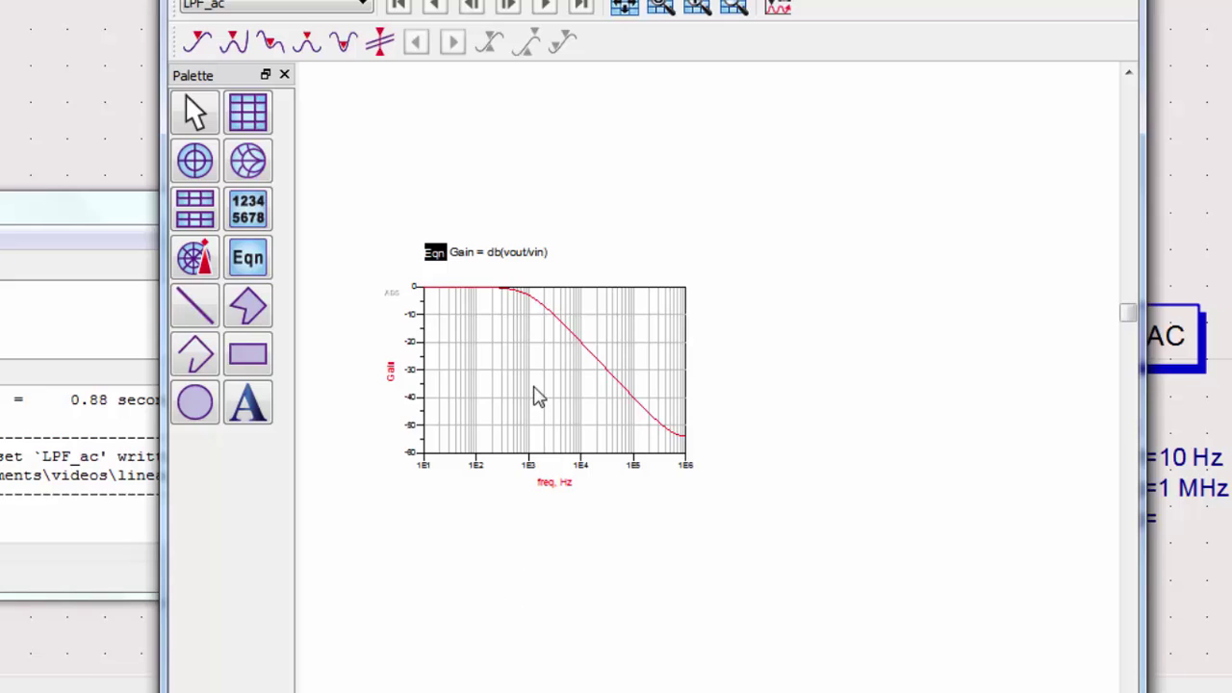
{"action": "key", "text": "f"}
{"action": "mouse_move", "coordinate": [743, 354]}
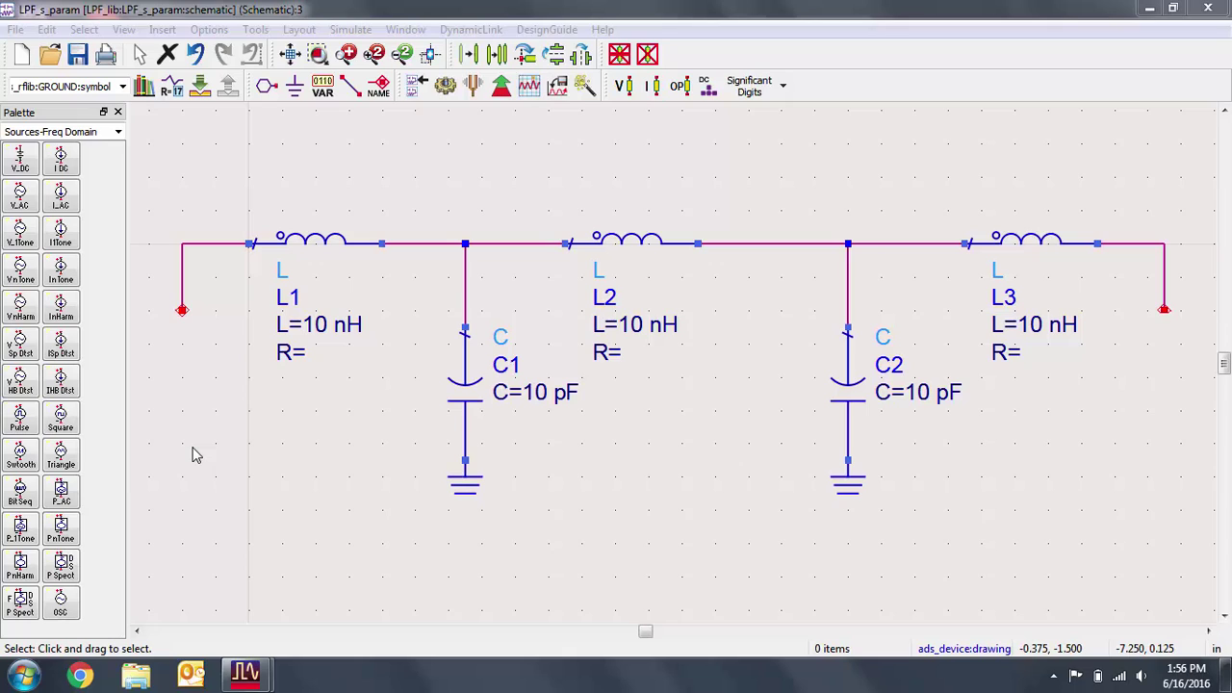
- Bring the LPF_s_param LC ladder schematic window to the front
{"action": "left_click", "coordinate": [196, 455]}
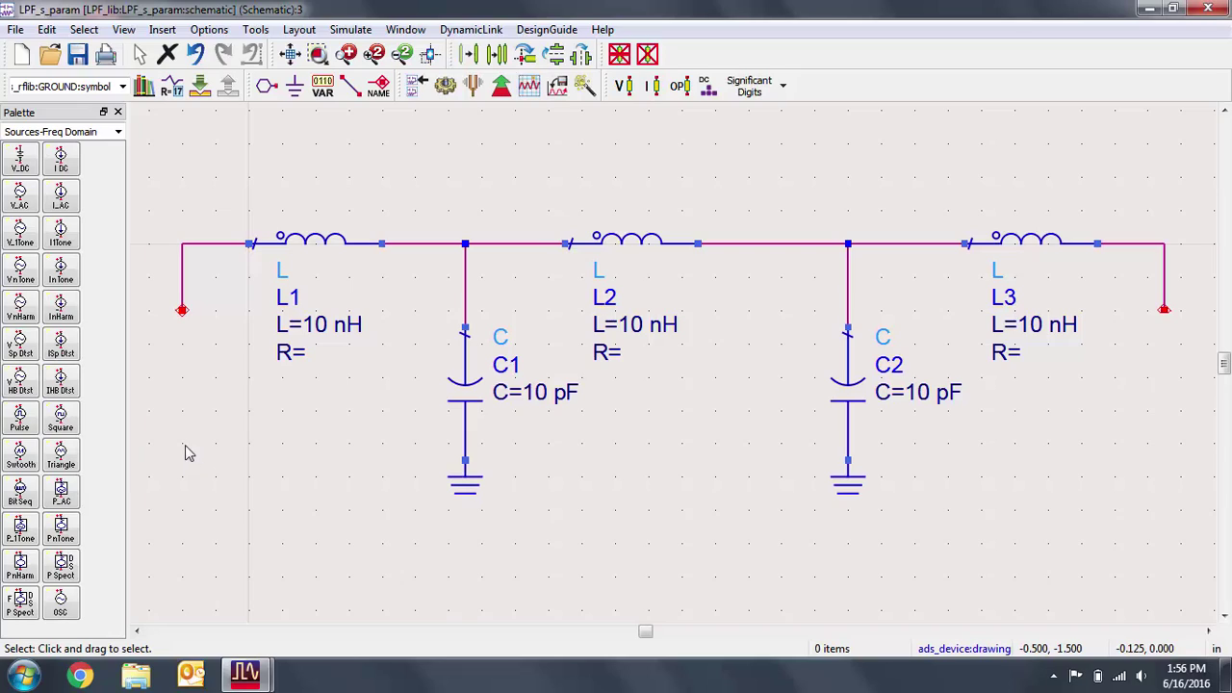
- Place Term ports at the filter's input and output, grounding each lower pin
{"action": "left_click", "coordinate": [117, 132]}
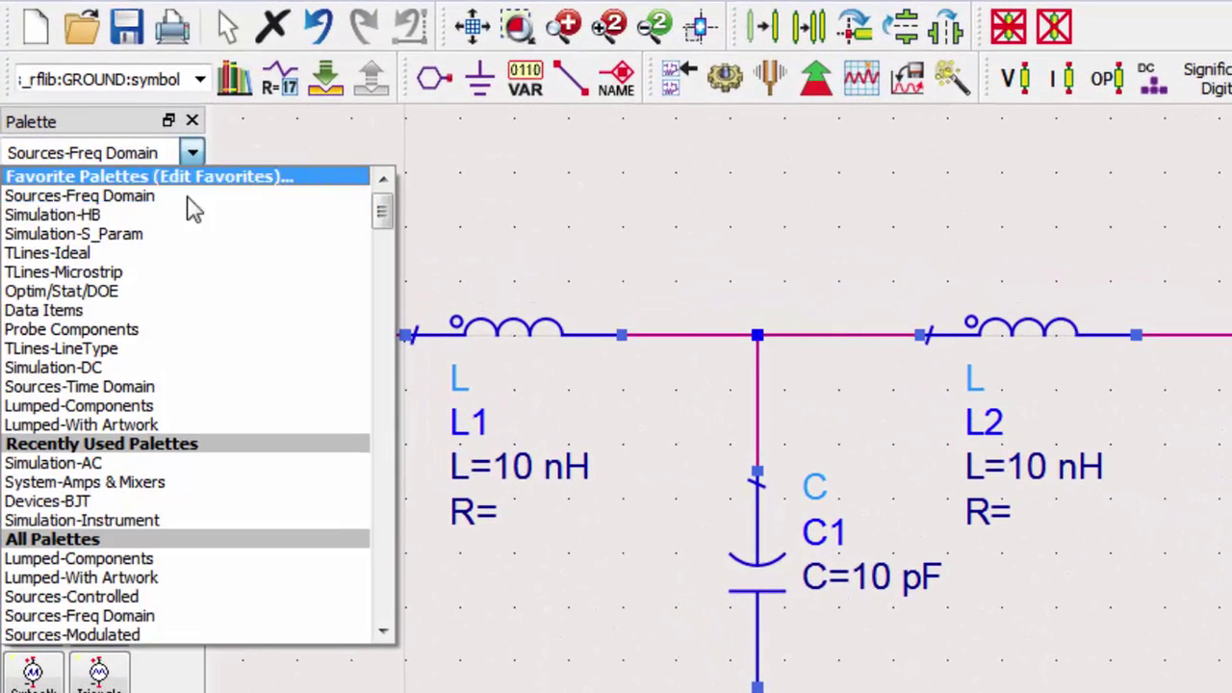
{"action": "left_click", "coordinate": [176, 235]}
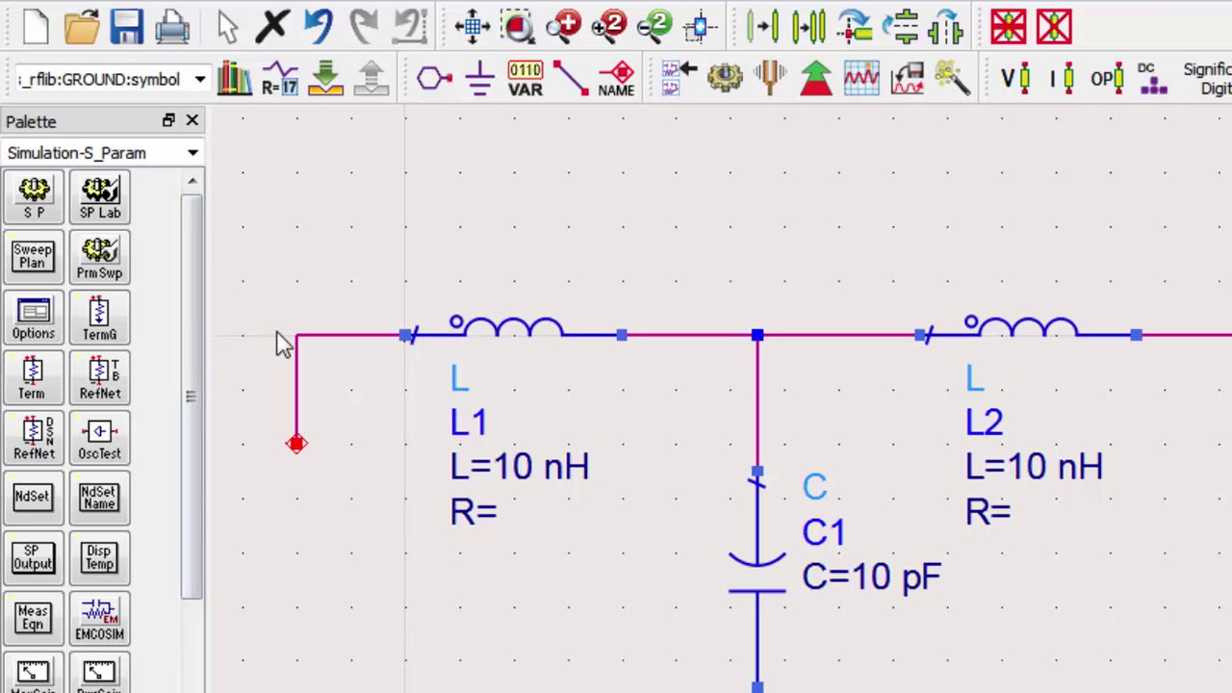
{"action": "left_click", "coordinate": [34, 390]}
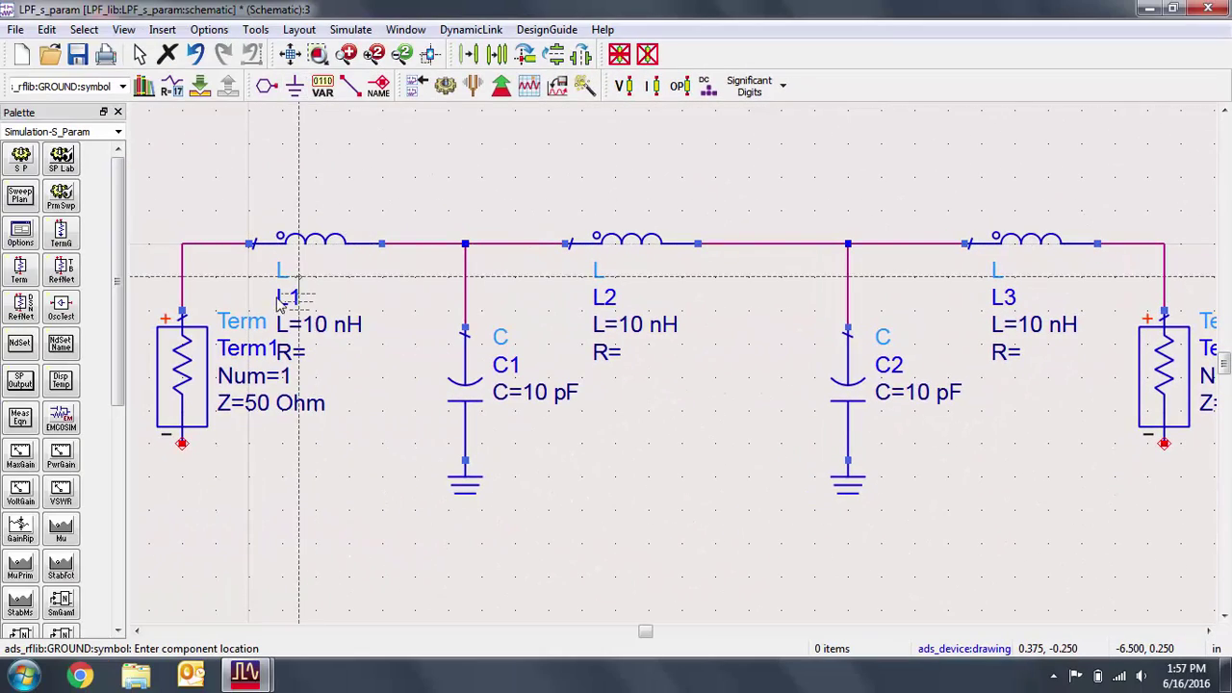
{"action": "left_click", "coordinate": [183, 445]}
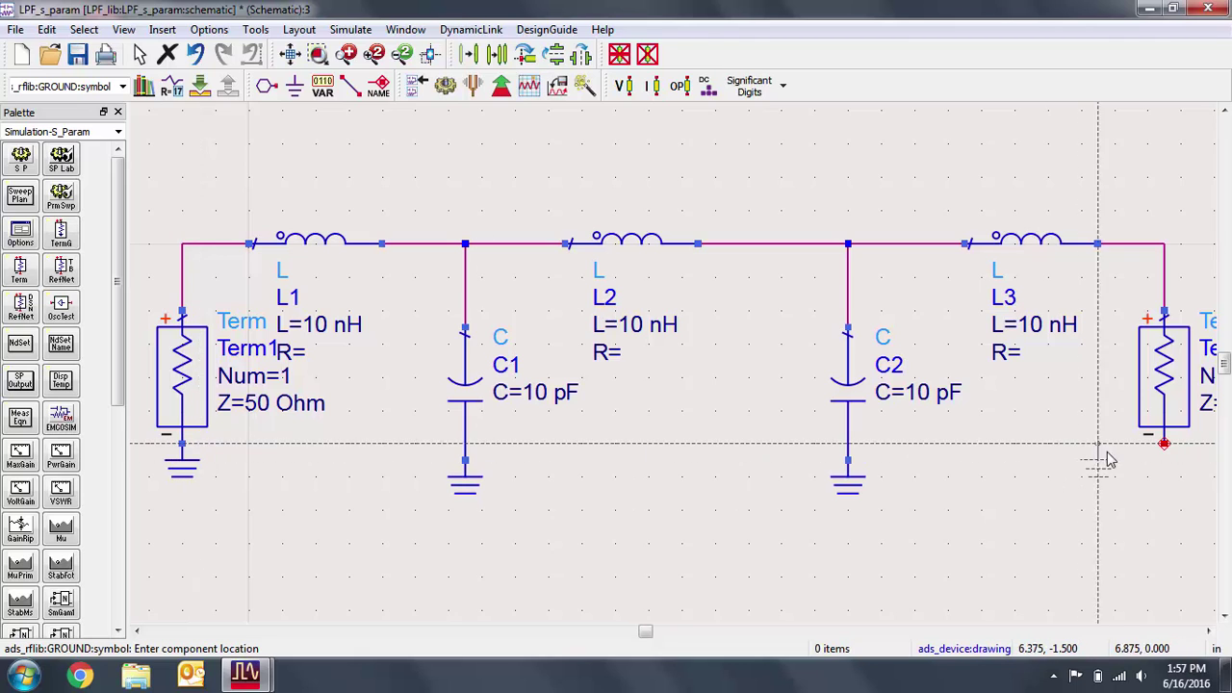
{"action": "left_click", "coordinate": [1165, 445]}
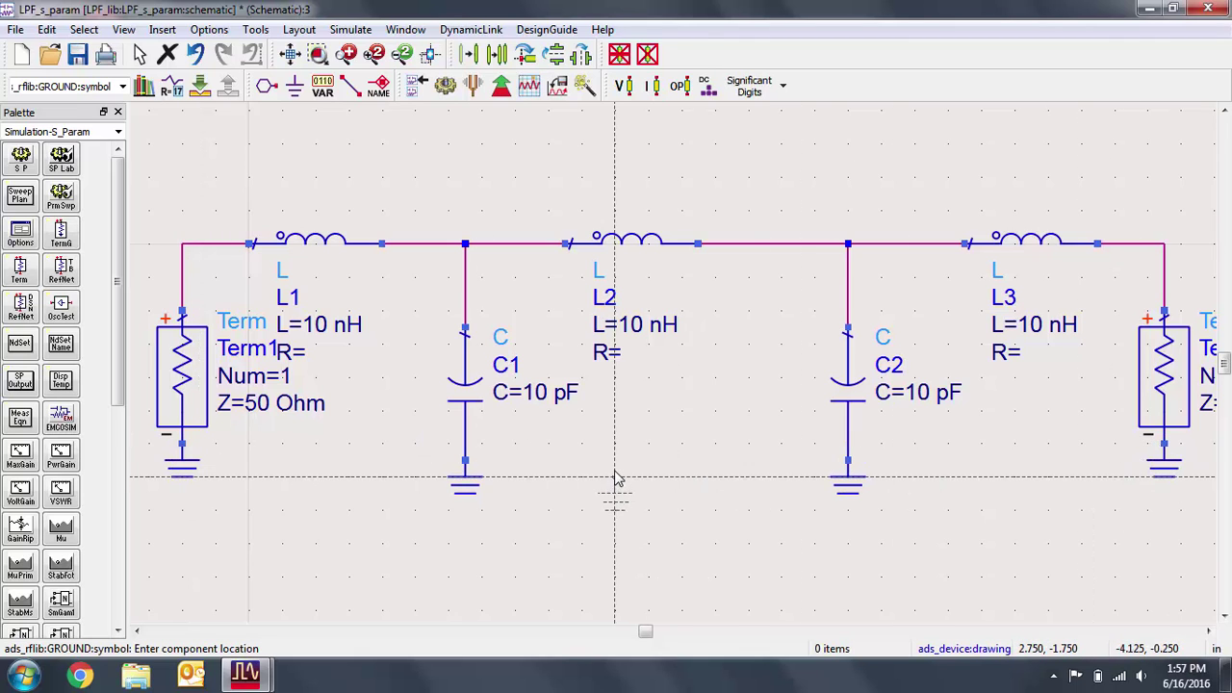
{"action": "key", "text": "Escape"}
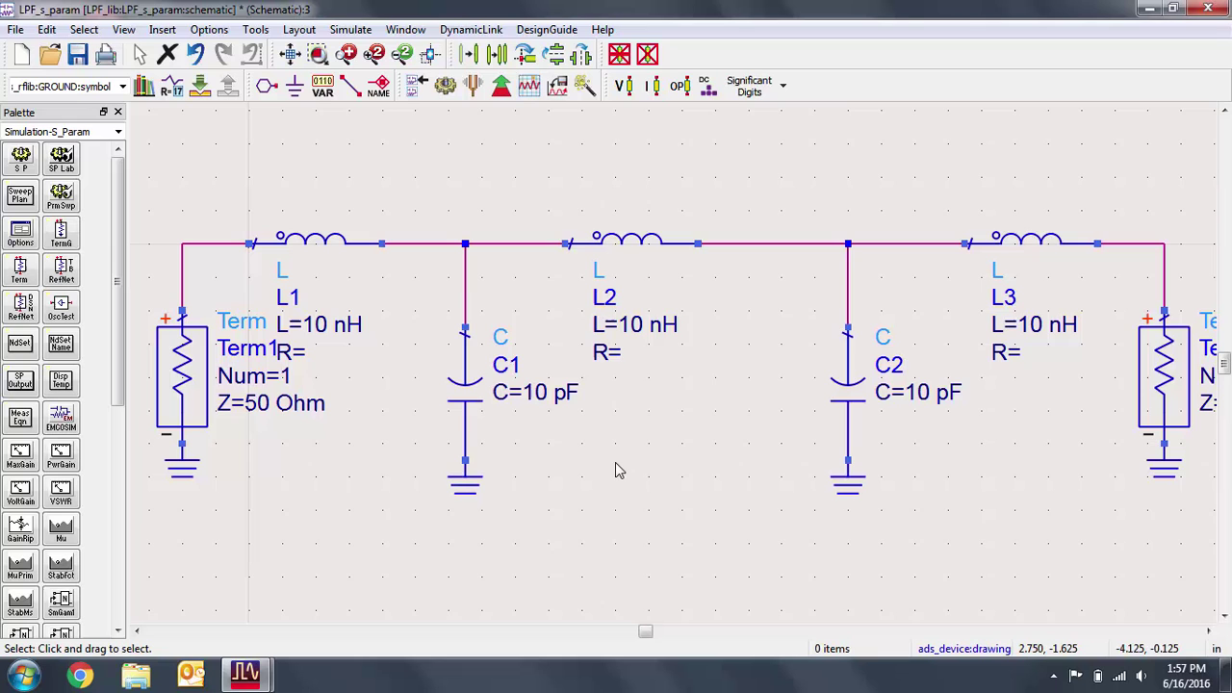
- Place an S-parameter simulation controller below the circuit
{"action": "key", "text": "f"}
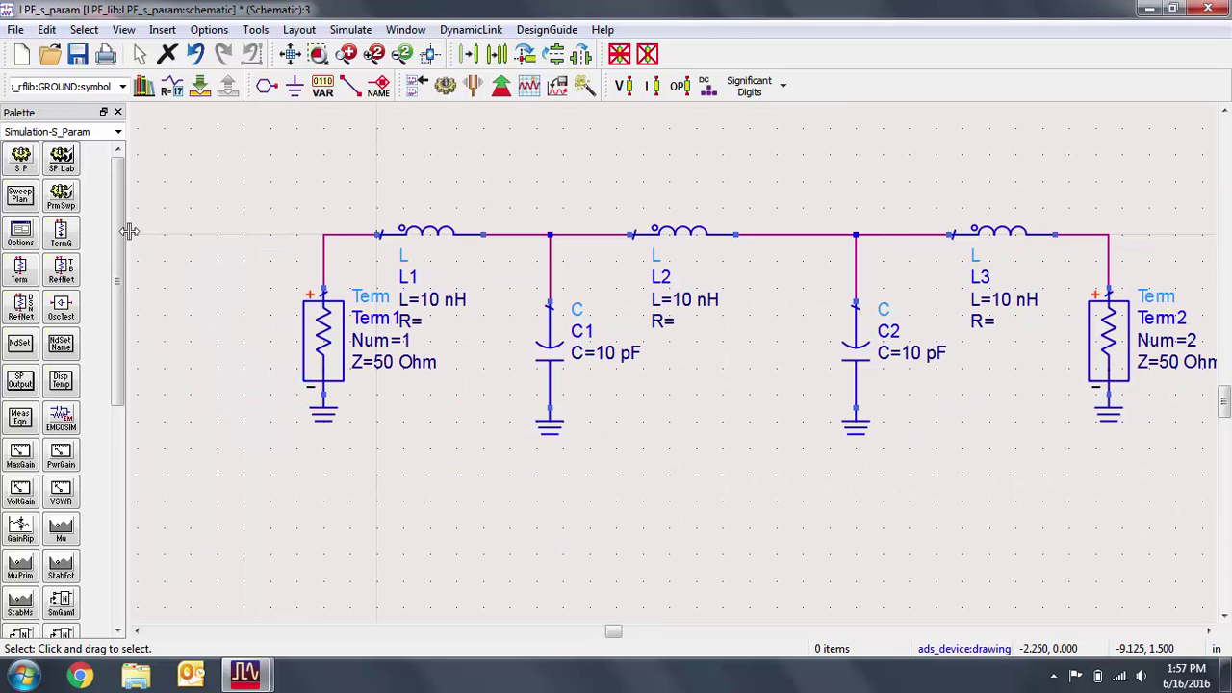
{"action": "left_click", "coordinate": [21, 158]}
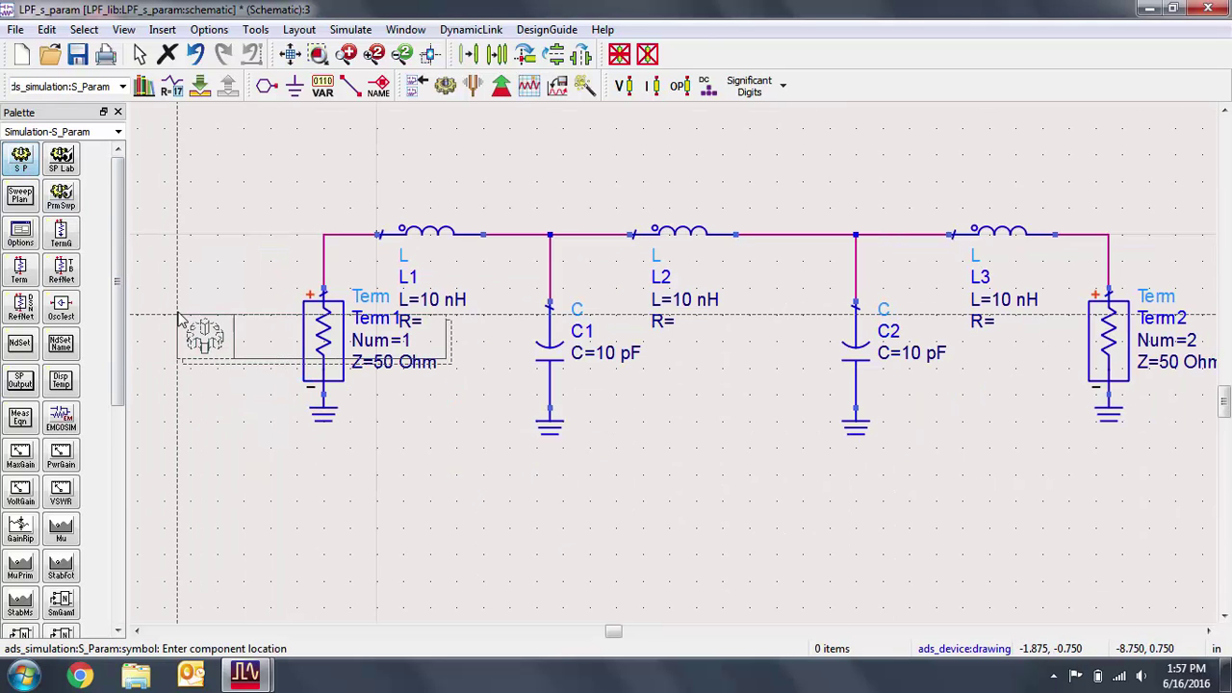
{"action": "left_click", "coordinate": [256, 474]}
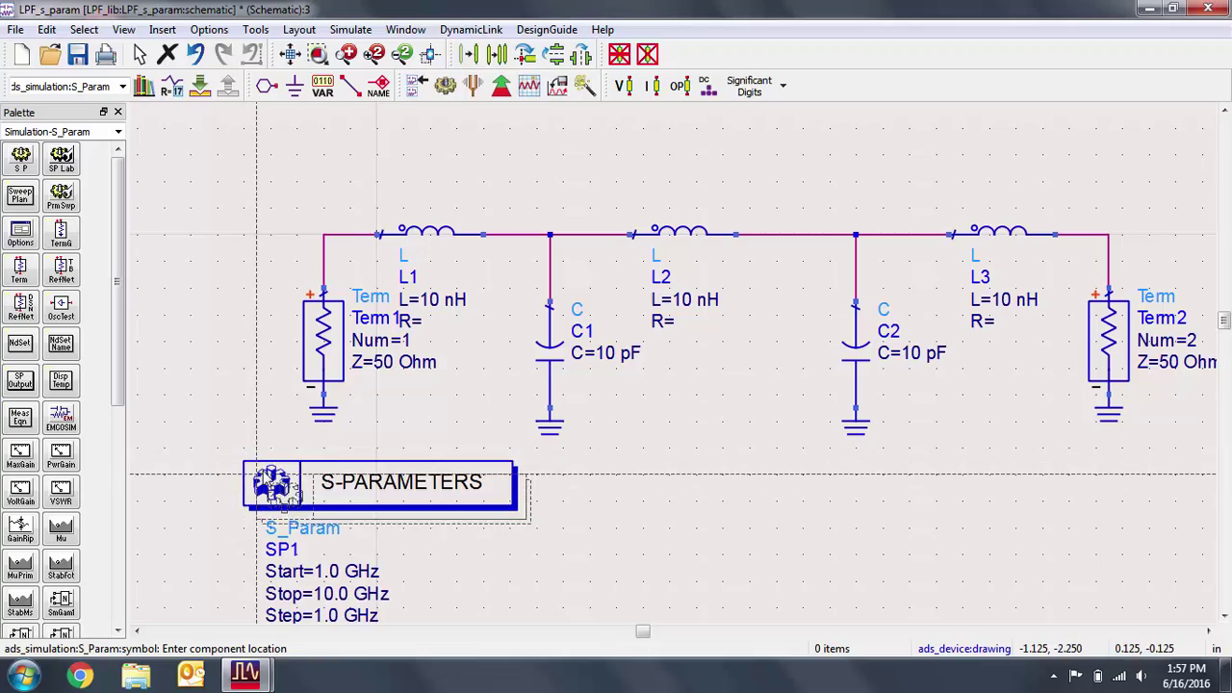
{"action": "key", "text": "Escape"}
- Set SP1 to sweep 10 Hz to 1 GHz with step-size 101, then run the simulation
{"action": "double_click", "coordinate": [272, 484]}
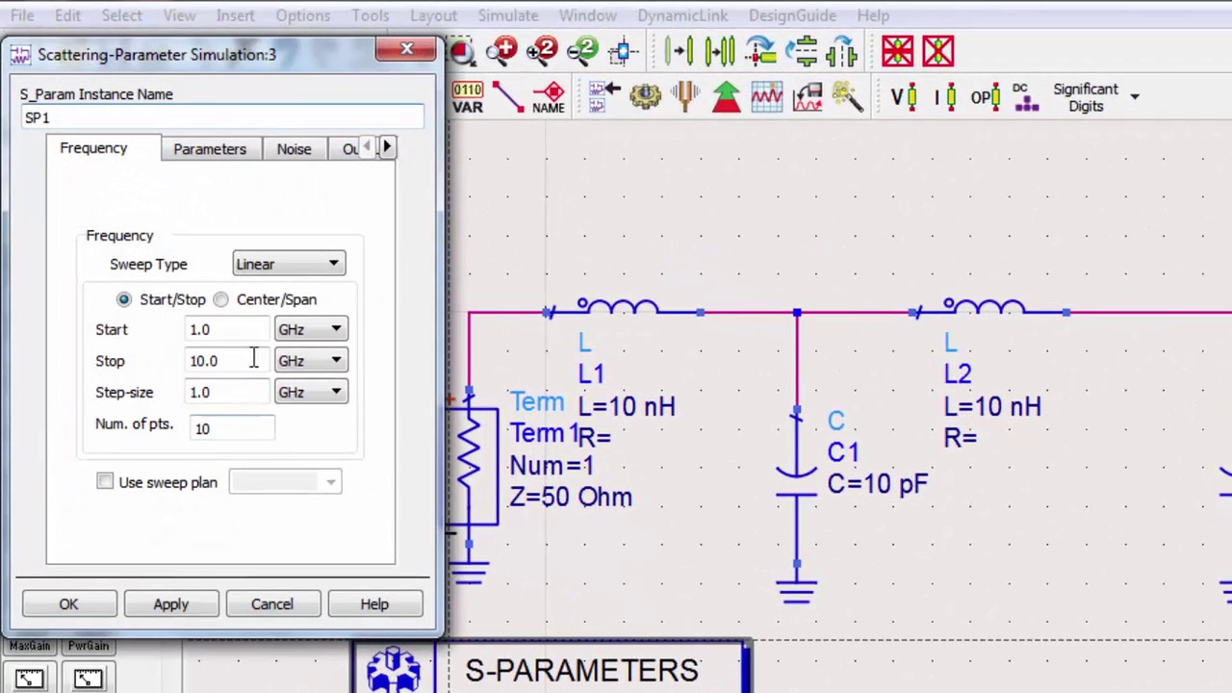
{"action": "left_click_drag", "start_coordinate": [256, 330], "coordinate": [179, 332]}
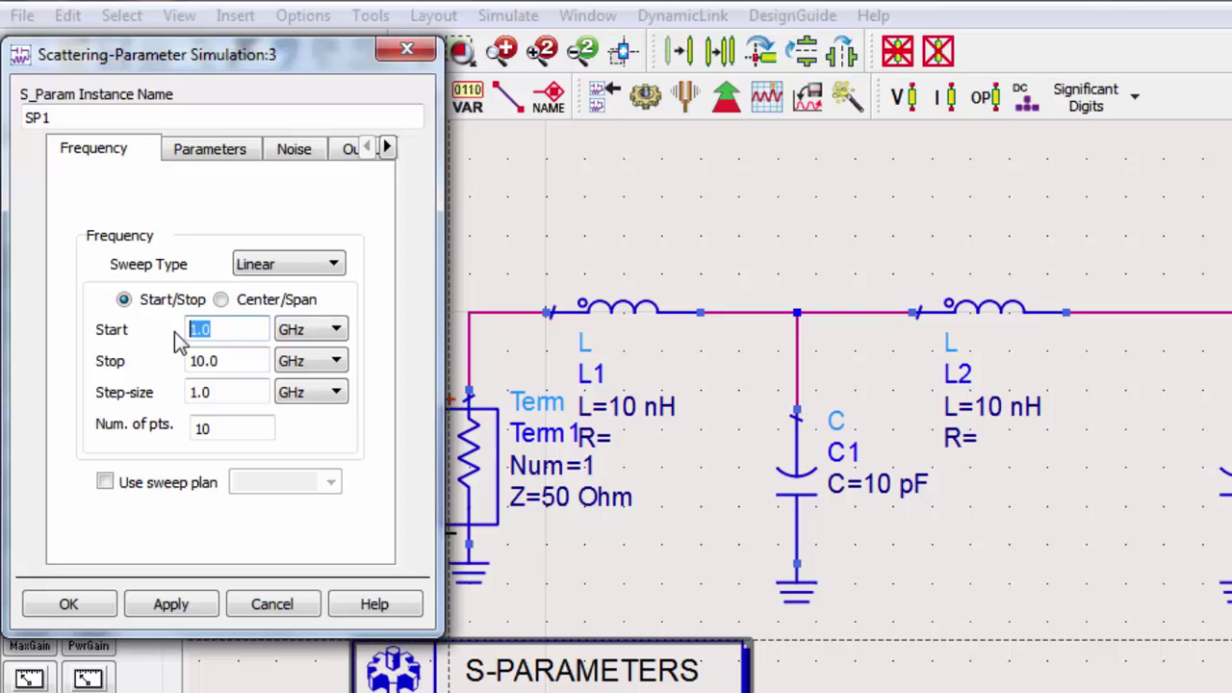
{"action": "type", "text": "10"}
{"action": "key", "text": "Tab"}
{"action": "key", "text": "h"}
{"action": "key", "text": "Tab"}
{"action": "type", "text": "1"}
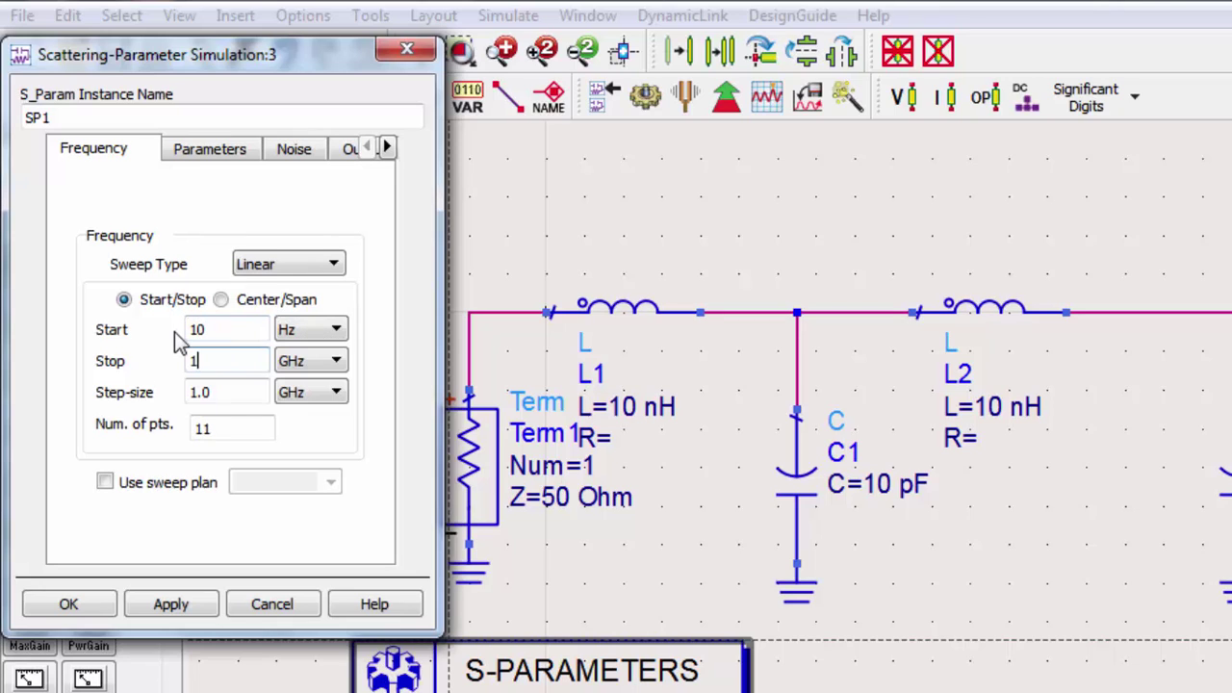
{"action": "key", "text": "Tab"}
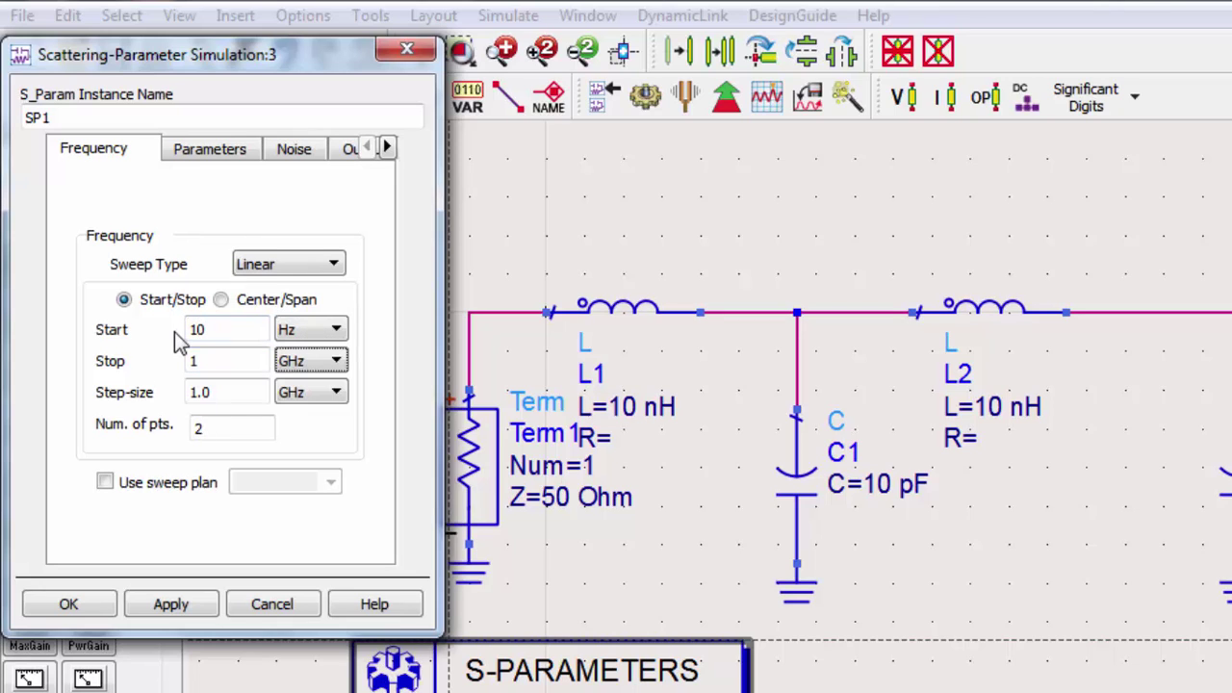
{"action": "key", "text": "Tab"}
{"action": "key", "text": "Tab"}
{"action": "key", "text": "Tab"}
{"action": "type", "text": "101"}
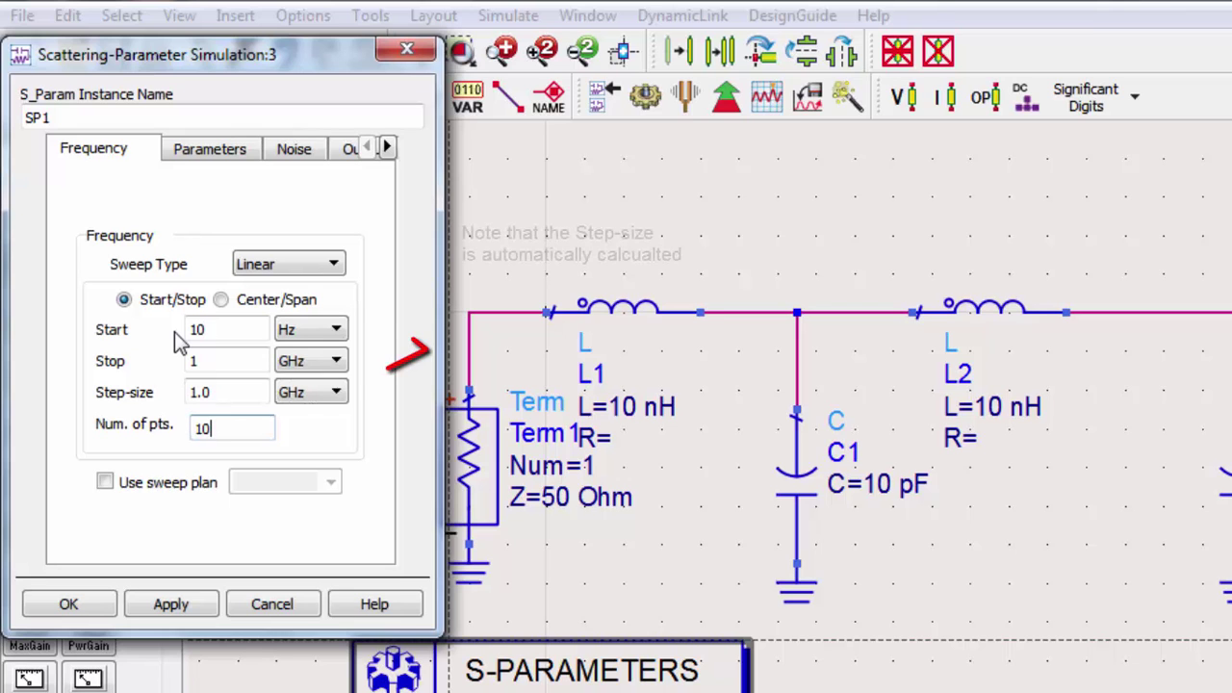
{"action": "left_click", "coordinate": [175, 603]}
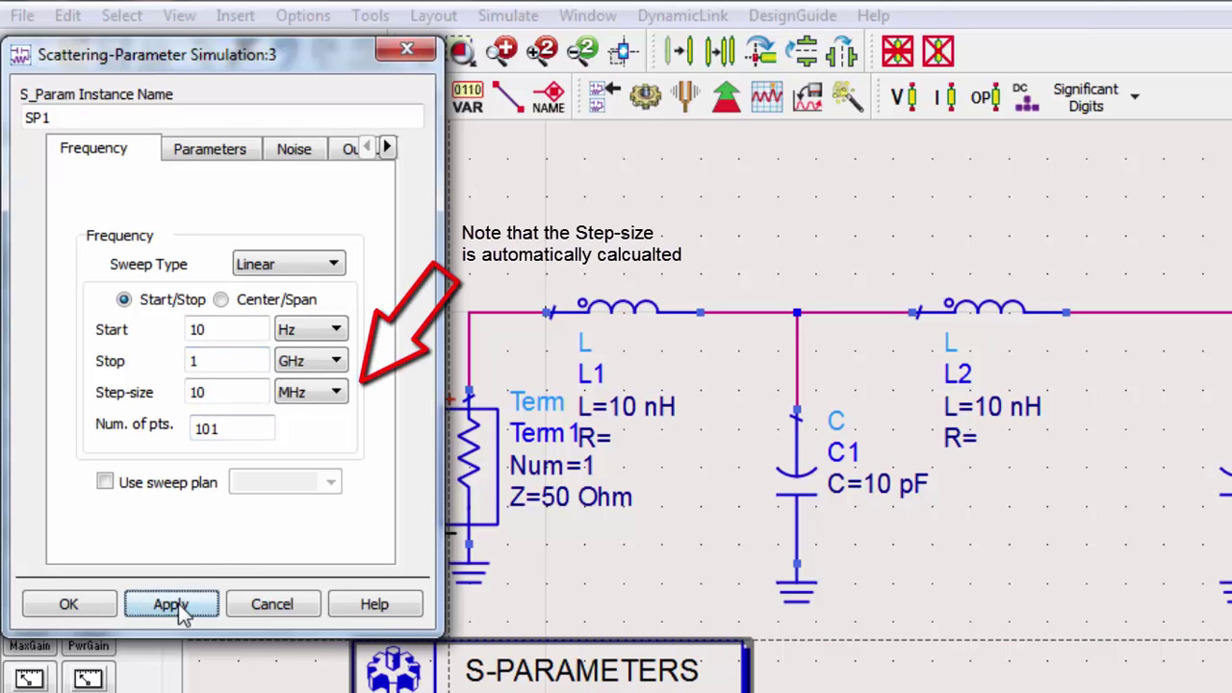
{"action": "left_click", "coordinate": [72, 605]}
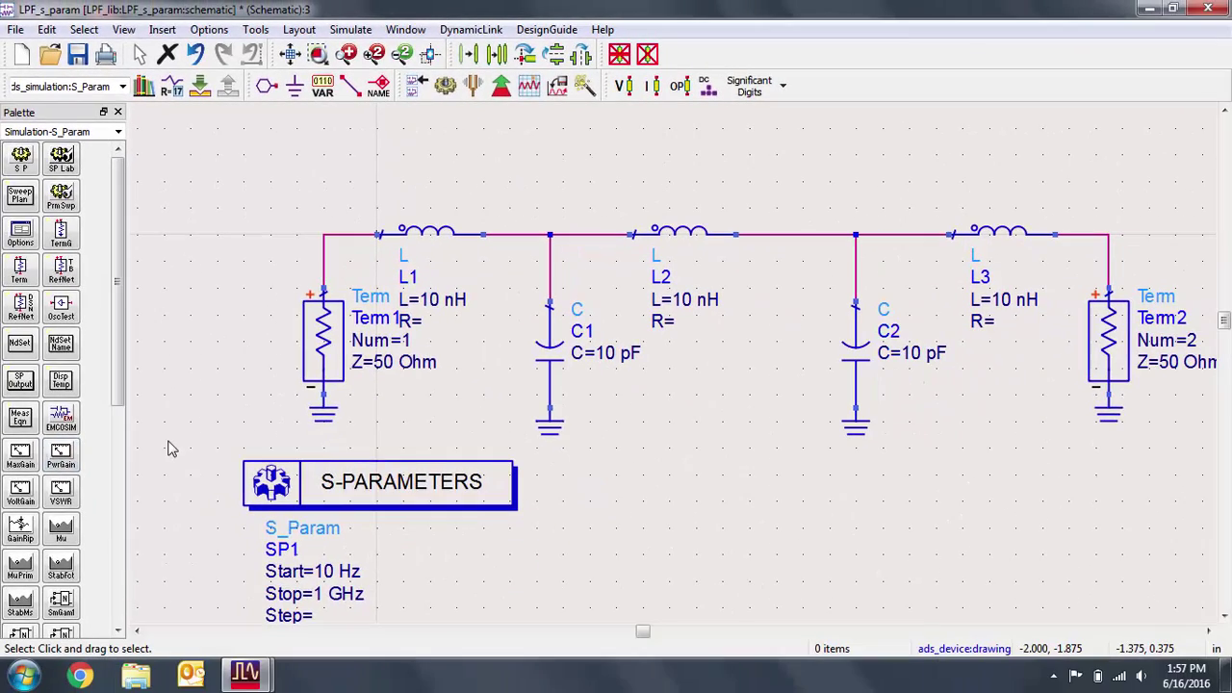
{"action": "key", "text": "F7"}
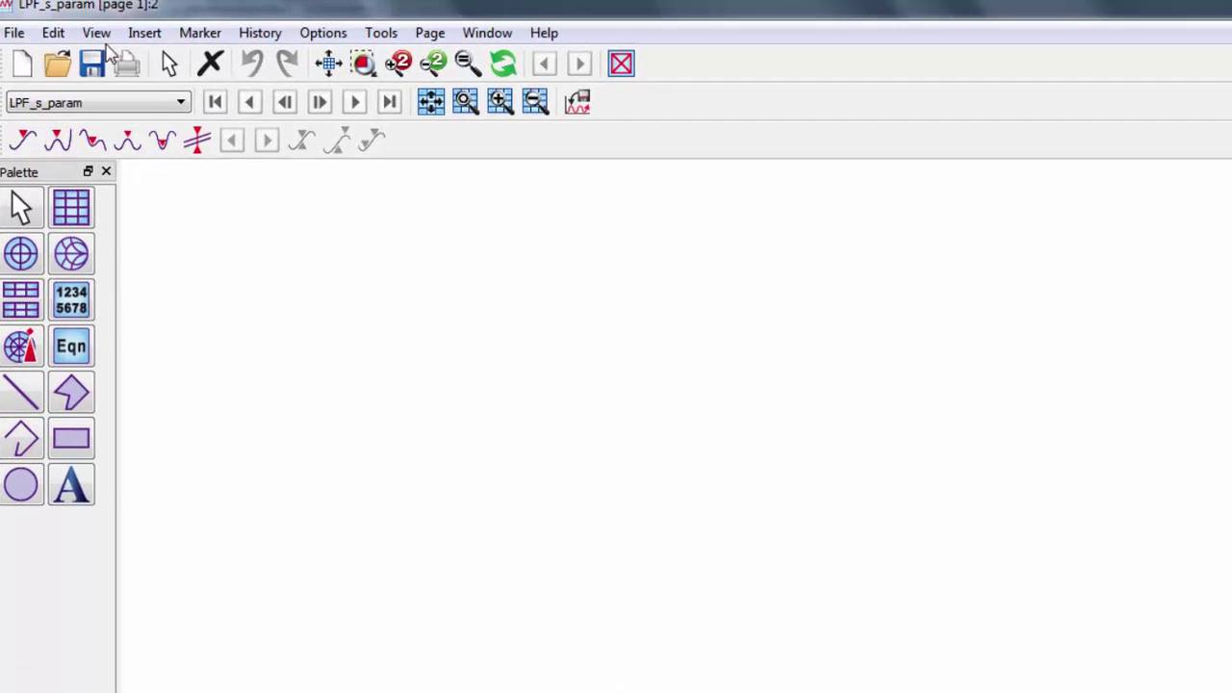
- Insert the S_Params_Quad_dB_Smith template into the data display
{"action": "left_click", "coordinate": [166, 40]}
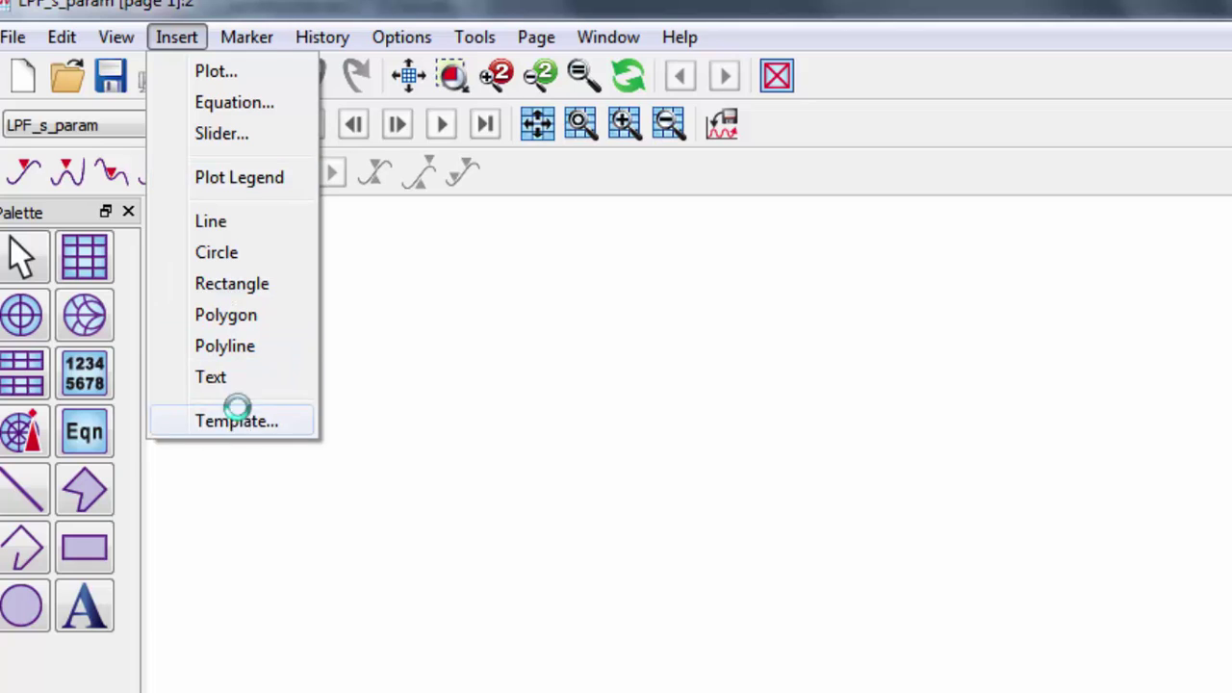
{"action": "left_click", "coordinate": [236, 421]}
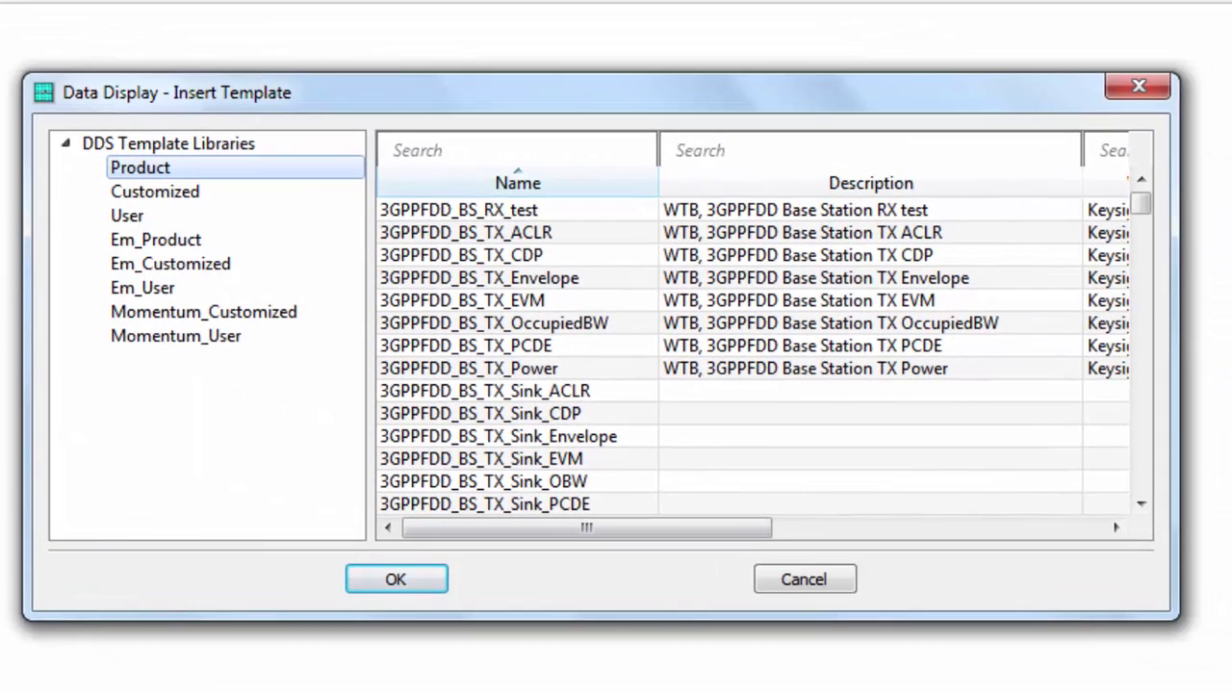
{"action": "scroll", "coordinate": [1148, 226], "scroll_direction": "down", "scroll_amount": 2}
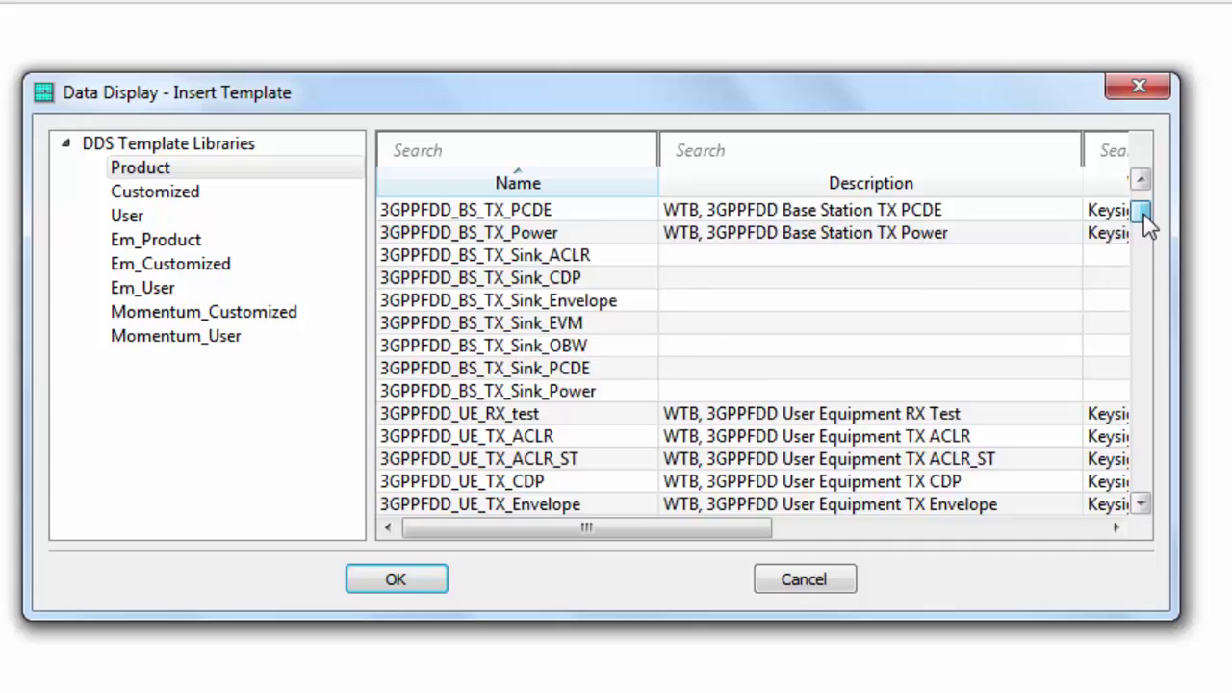
{"action": "mouse_move", "coordinate": [1148, 223]}
{"action": "left_mouse_down"}
{"action": "mouse_move", "coordinate": [1159, 320]}
{"action": "mouse_move", "coordinate": [1144, 311]}
{"action": "left_mouse_up"}
{"action": "left_click", "coordinate": [602, 302]}
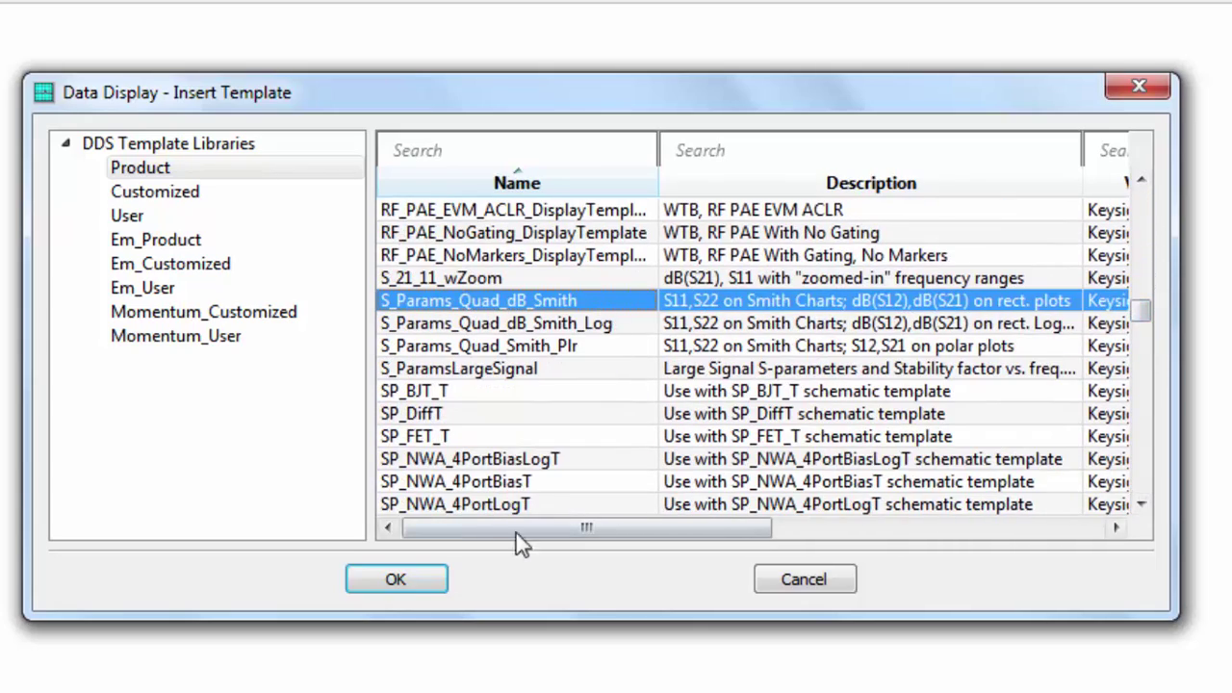
{"action": "left_click", "coordinate": [398, 580]}
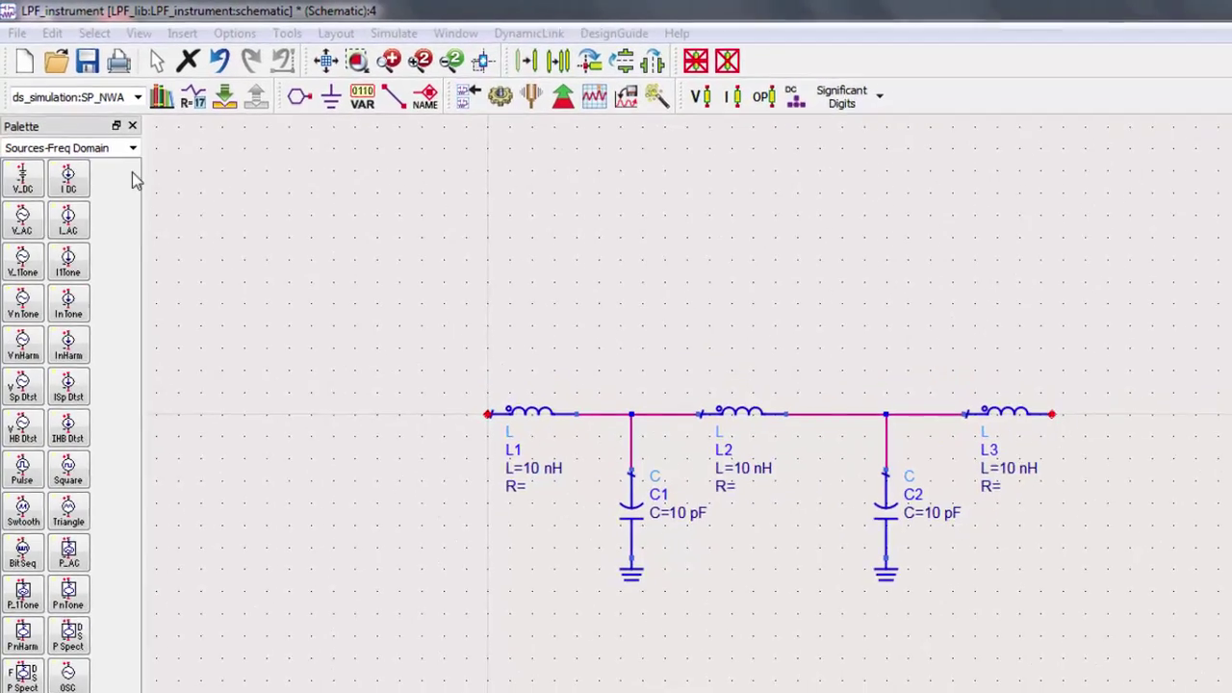
- Place an SP_NWA network-analyzer instrument from the Simulation-Instrument palette above the LC filter
{"action": "left_click", "coordinate": [118, 131]}
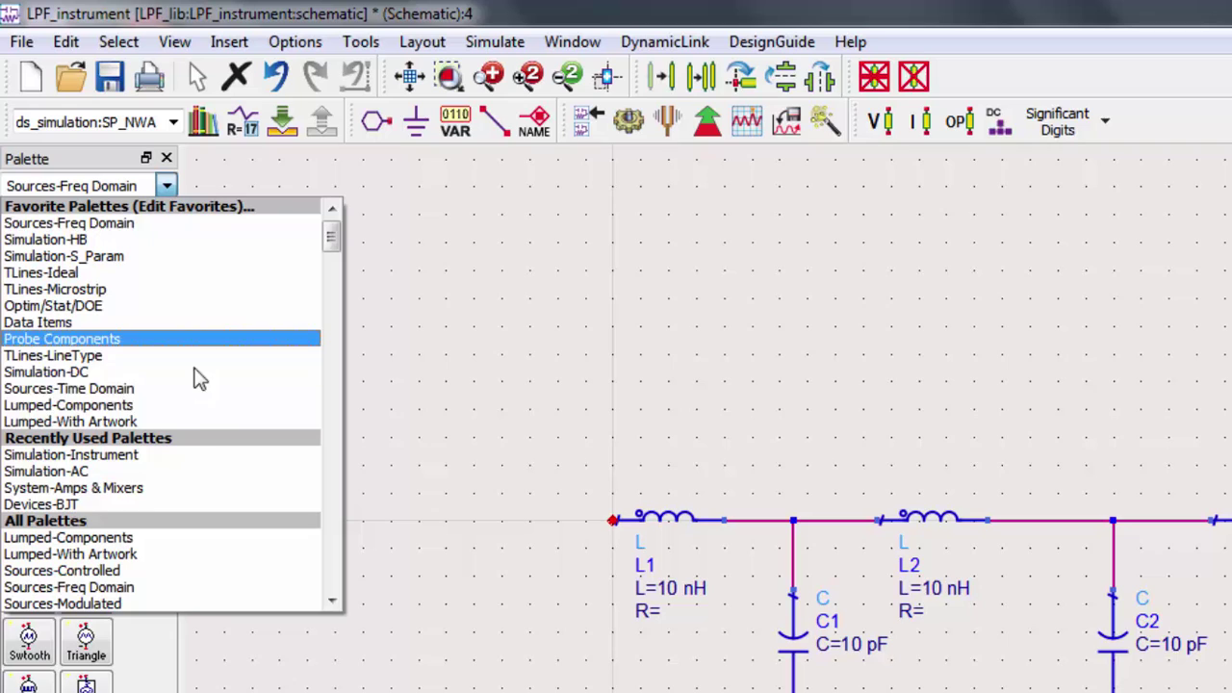
{"action": "left_click", "coordinate": [191, 456]}
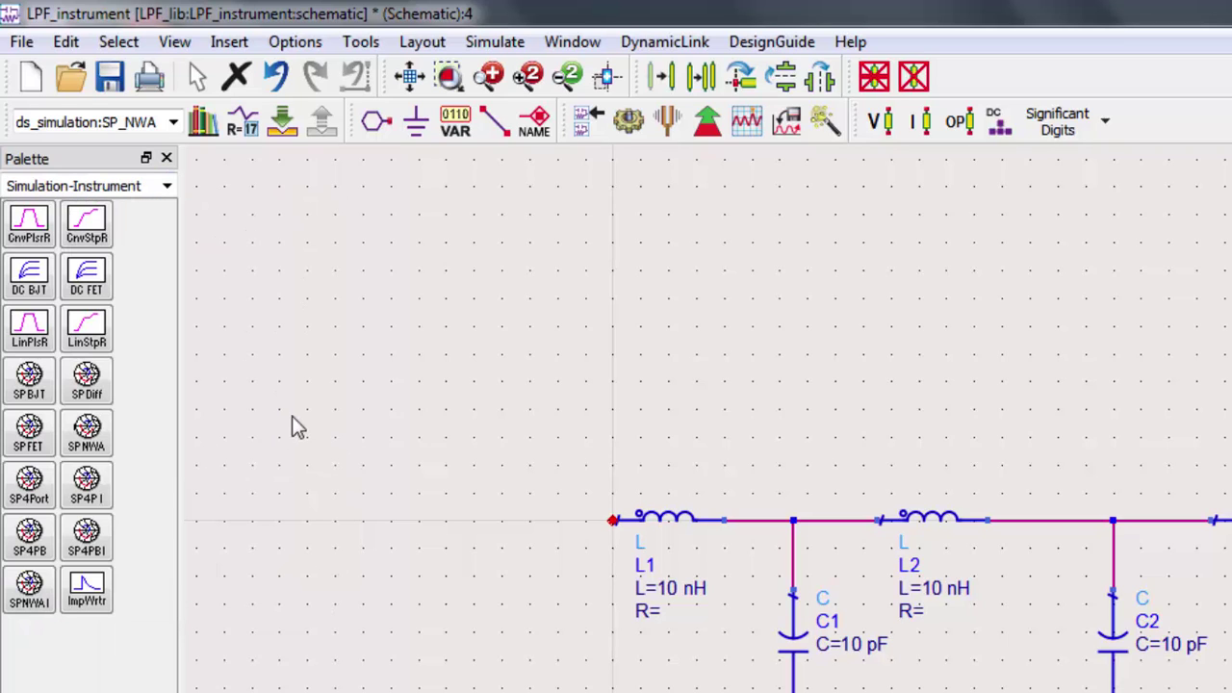
{"action": "left_click", "coordinate": [85, 435]}
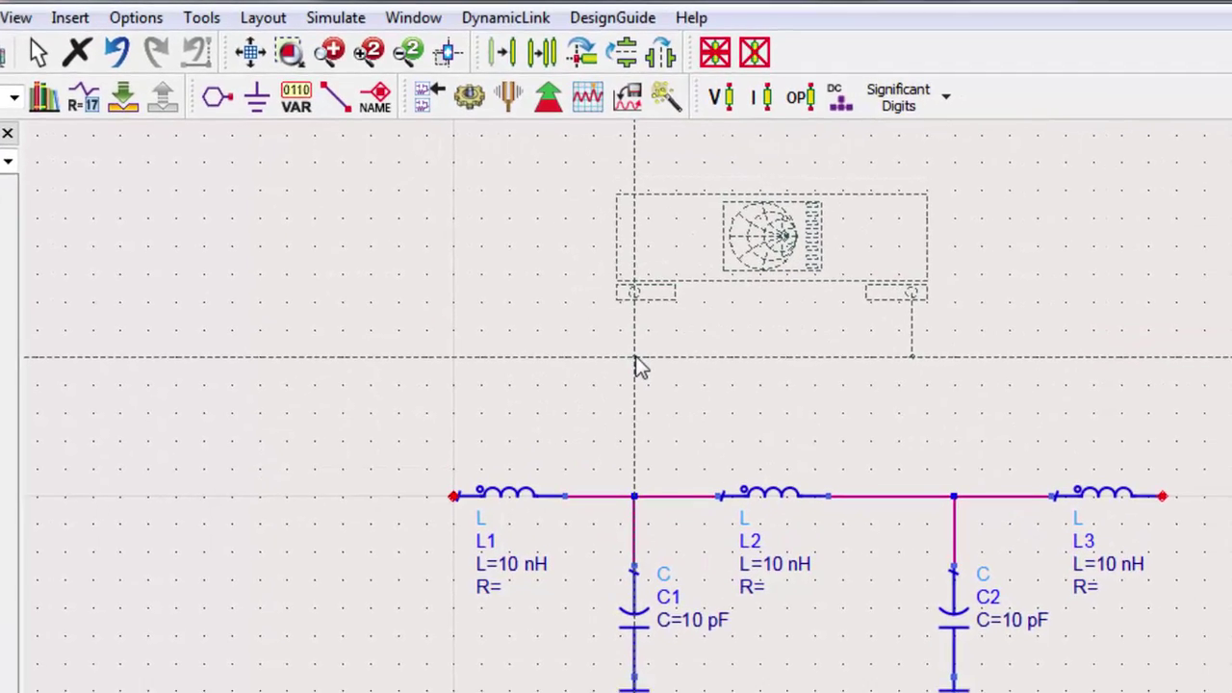
{"action": "left_click", "coordinate": [635, 360]}
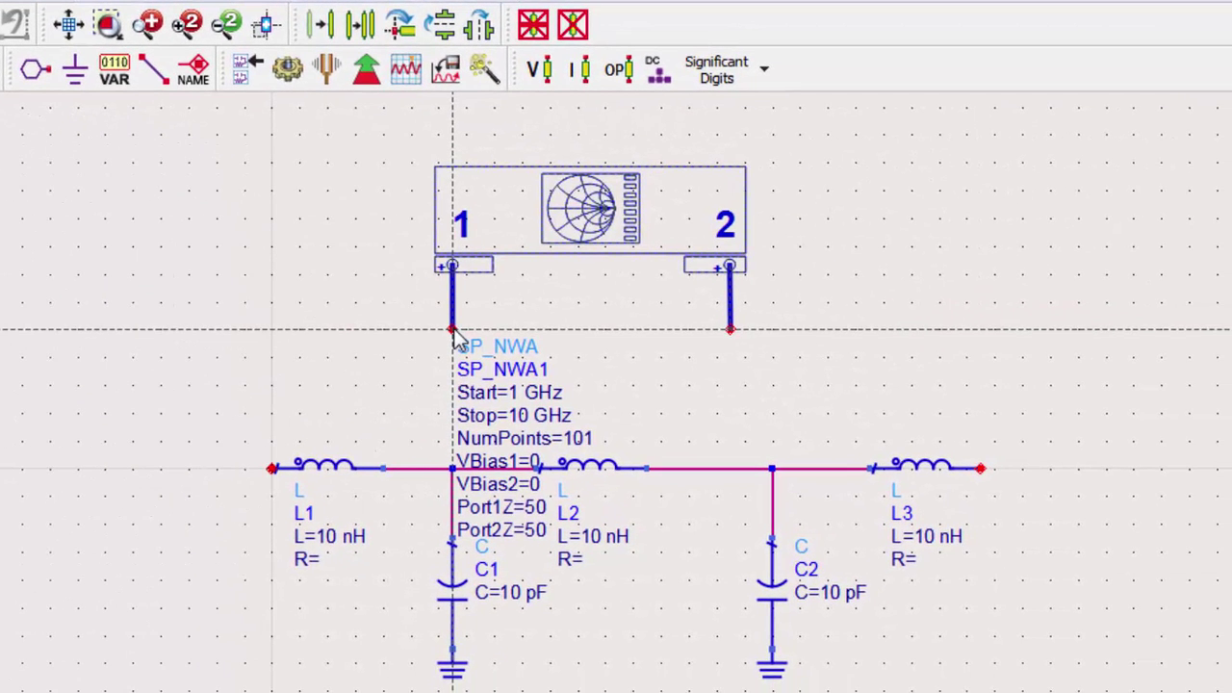
{"action": "key", "text": "Escape"}
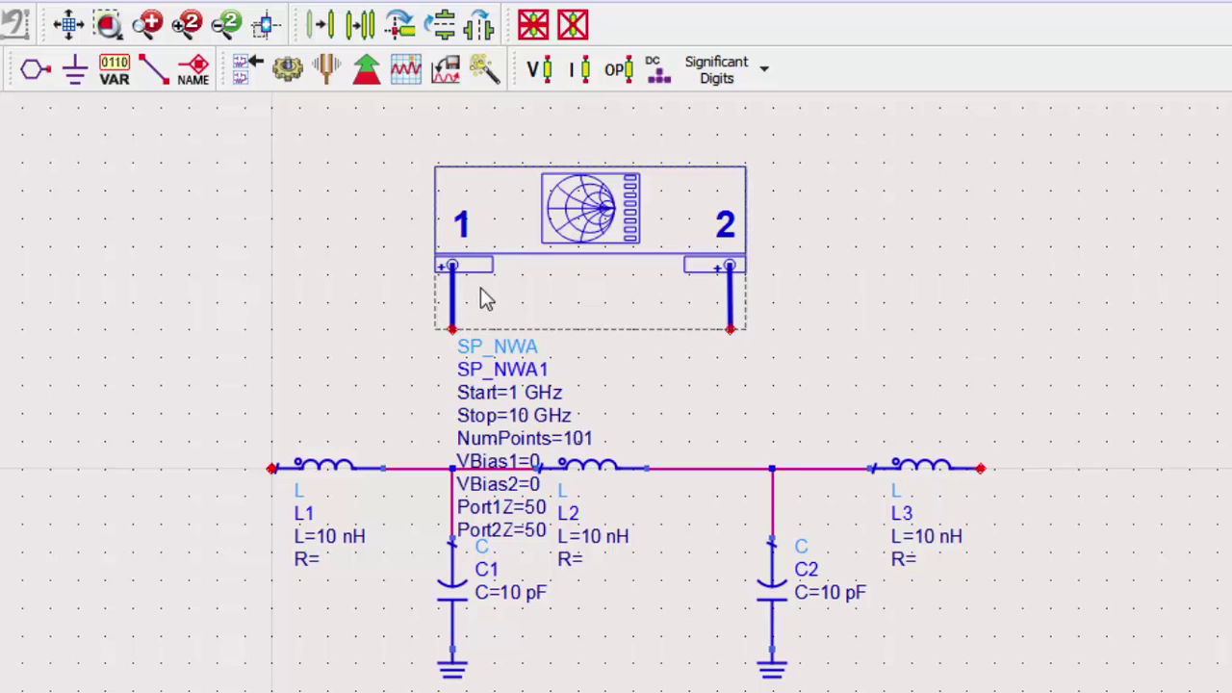
- Set SP_NWA1's sweep to Start 10 Hz and Stop 1 GHz
{"action": "double_click", "coordinate": [542, 253]}
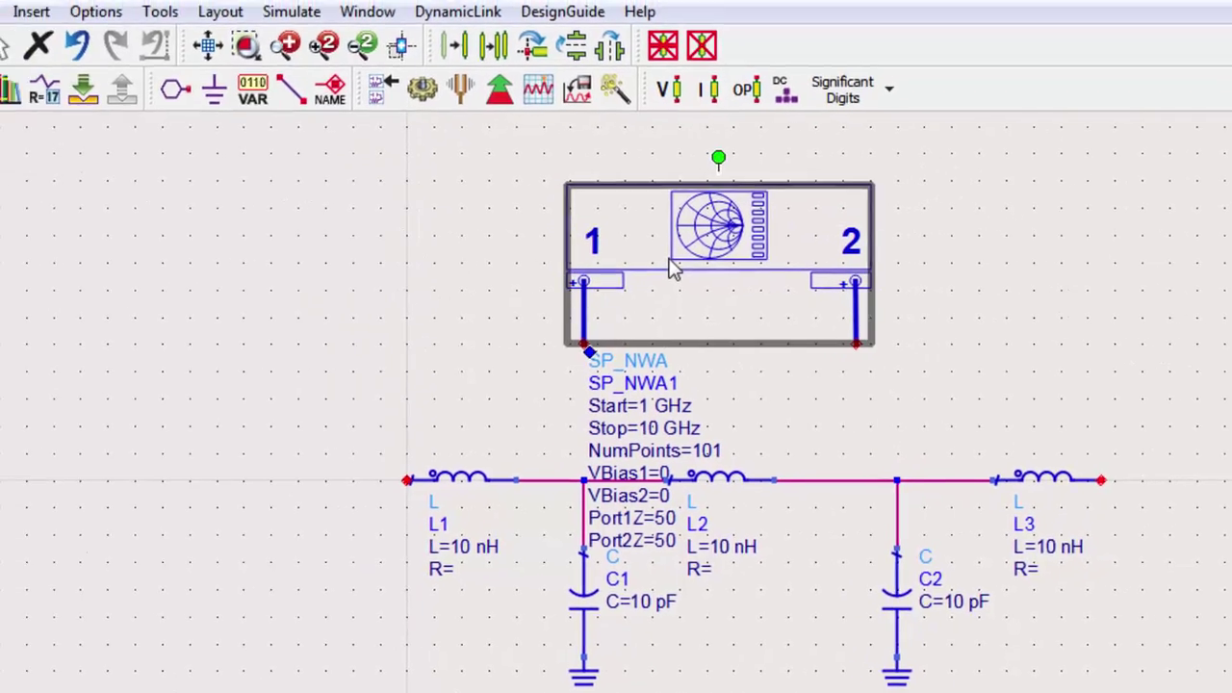
{"action": "type", "text": "10 Hz"}
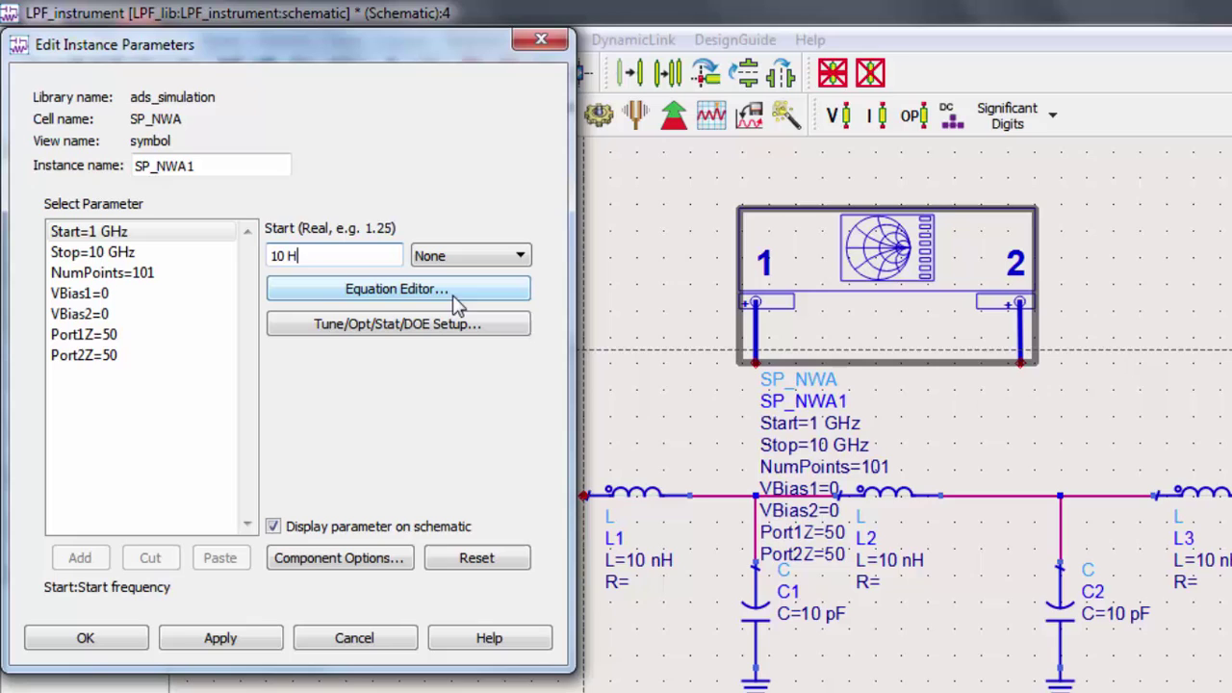
{"action": "key", "text": "Return"}
{"action": "type", "text": "1 Gh"}
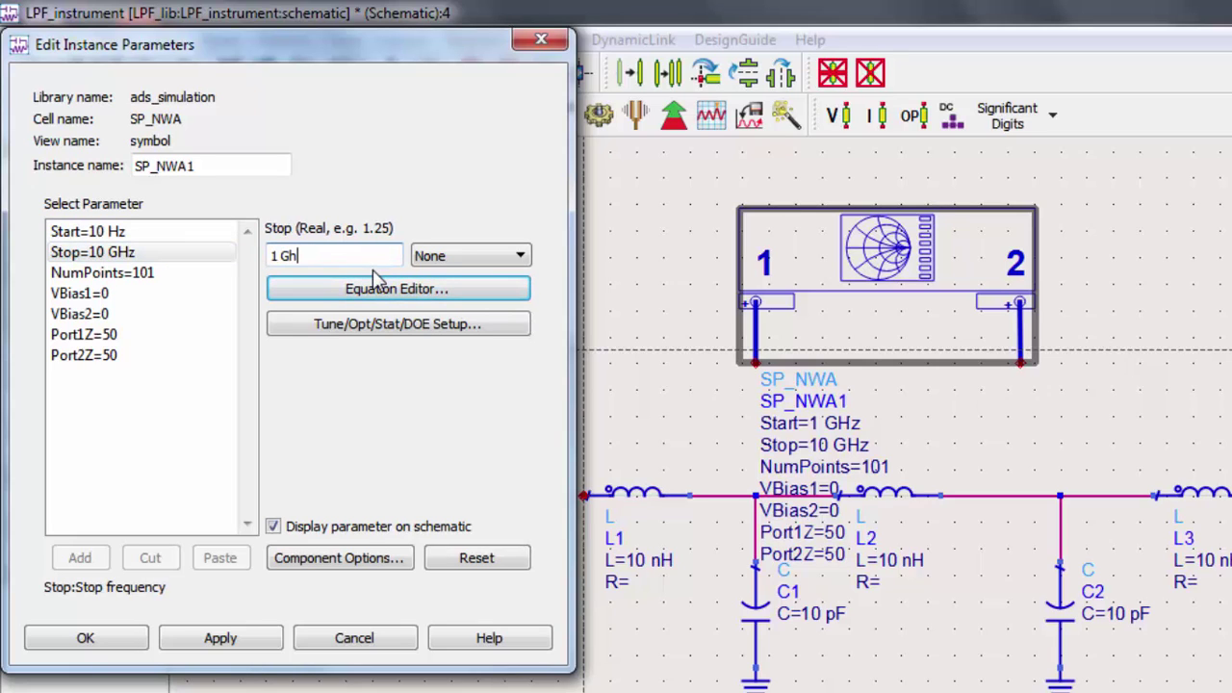
{"action": "key", "text": "BackSpace"}
{"action": "type", "text": "Hz"}
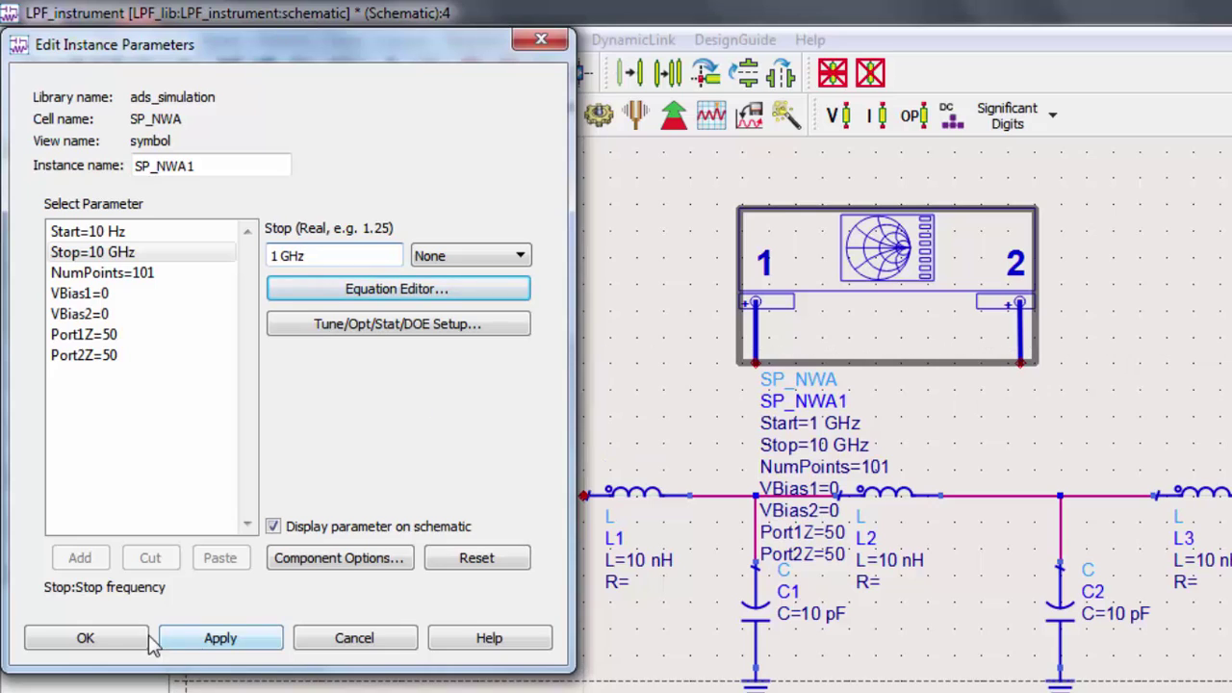
{"action": "left_click", "coordinate": [125, 639]}
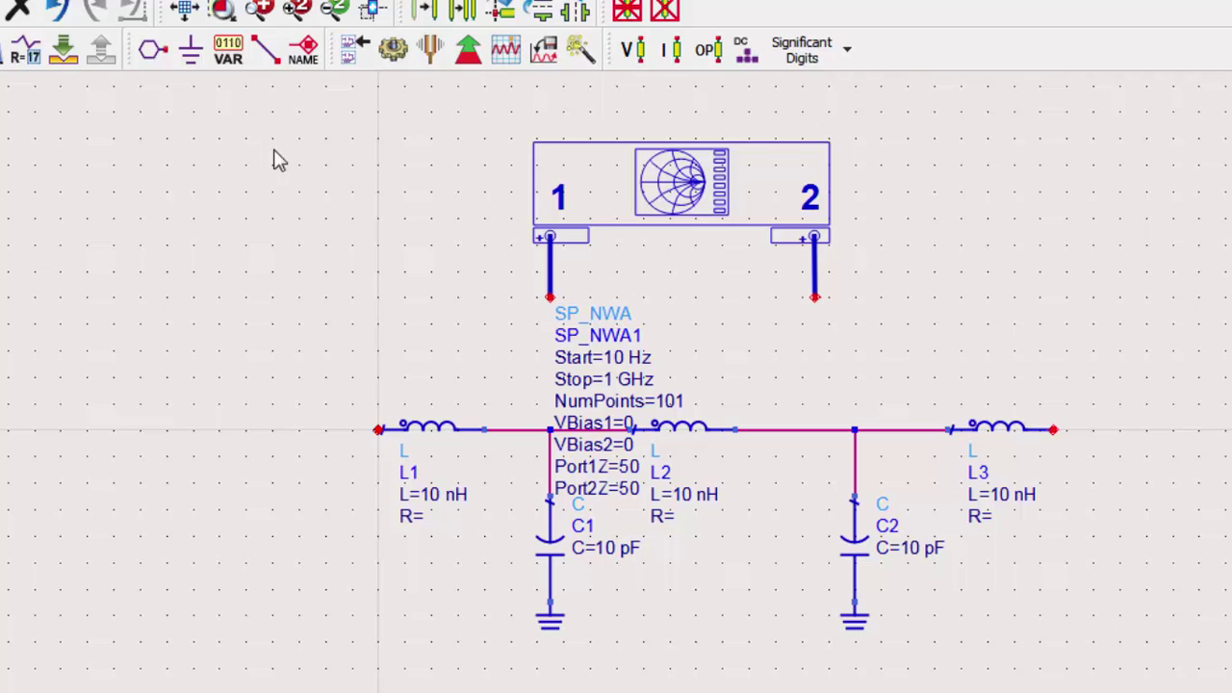
- Wire analyzer port 1 to L1's left pin and port 2 to L3's right pin
{"action": "left_click", "coordinate": [266, 50]}
{"action": "left_click", "coordinate": [546, 297]}
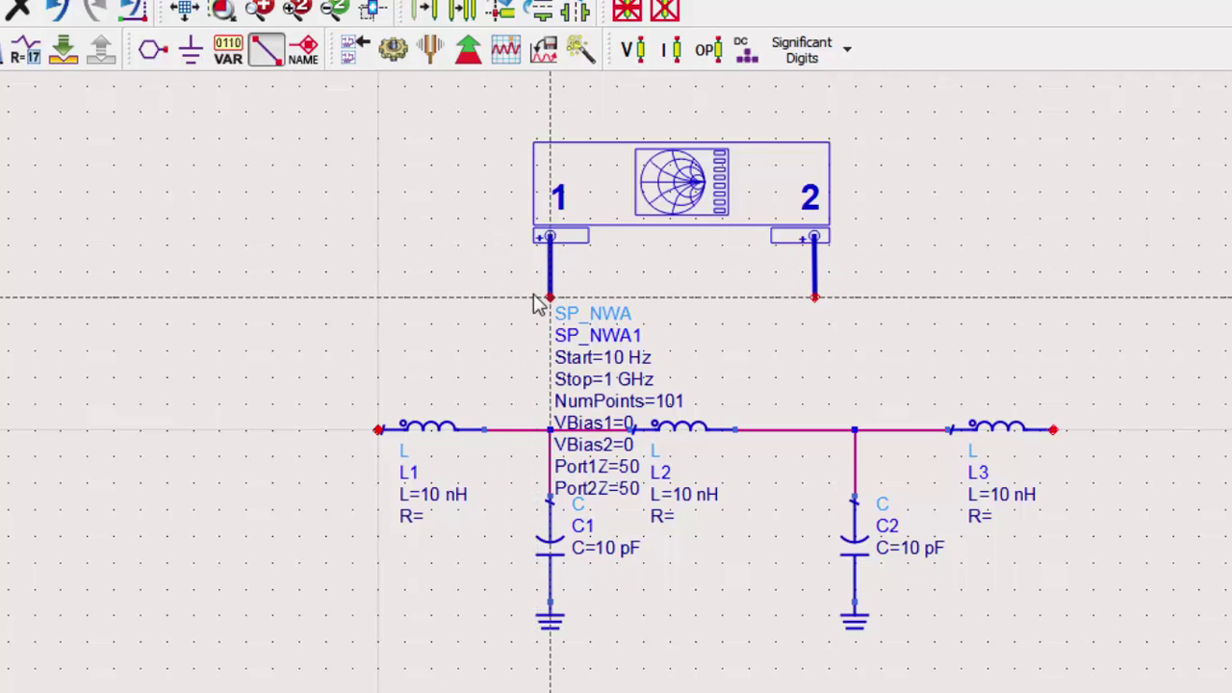
{"action": "double_click", "coordinate": [377, 297]}
{"action": "left_click", "coordinate": [379, 430]}
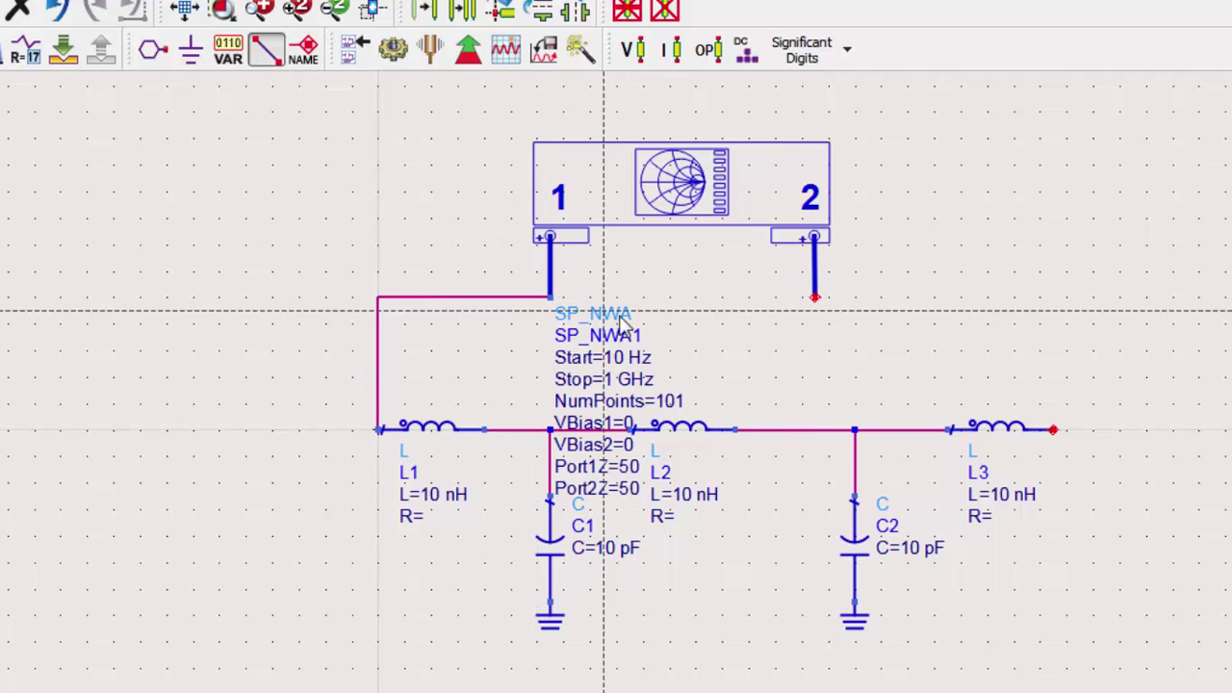
{"action": "left_click", "coordinate": [1053, 299]}
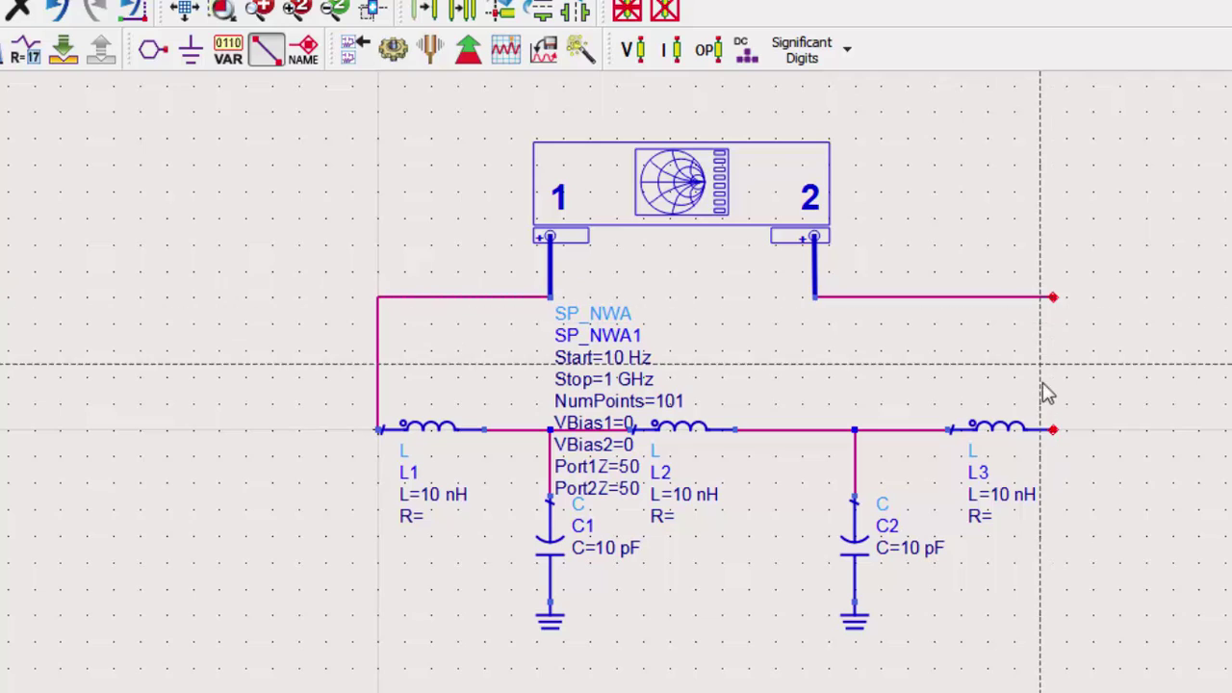
{"action": "left_click", "coordinate": [1054, 429]}
{"action": "key", "text": "Escape"}
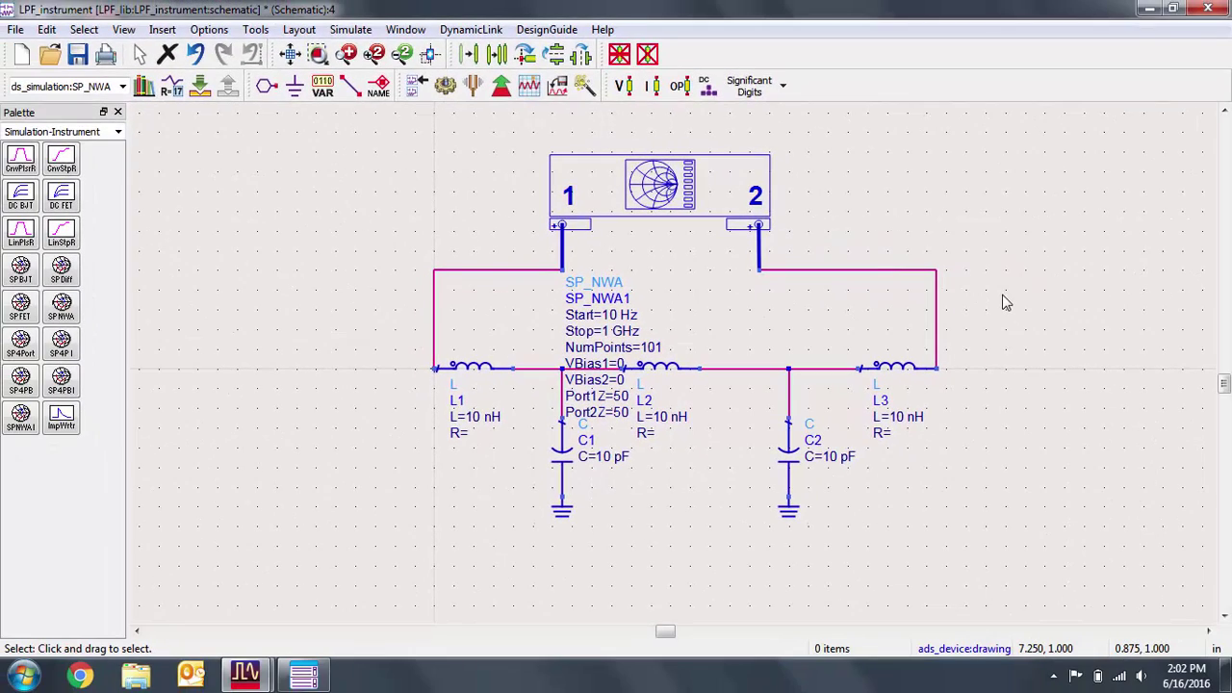
- Simulate with F7 and insert the S_Params_Quad_dB_Smith template into the data display
{"action": "key", "text": "F7"}
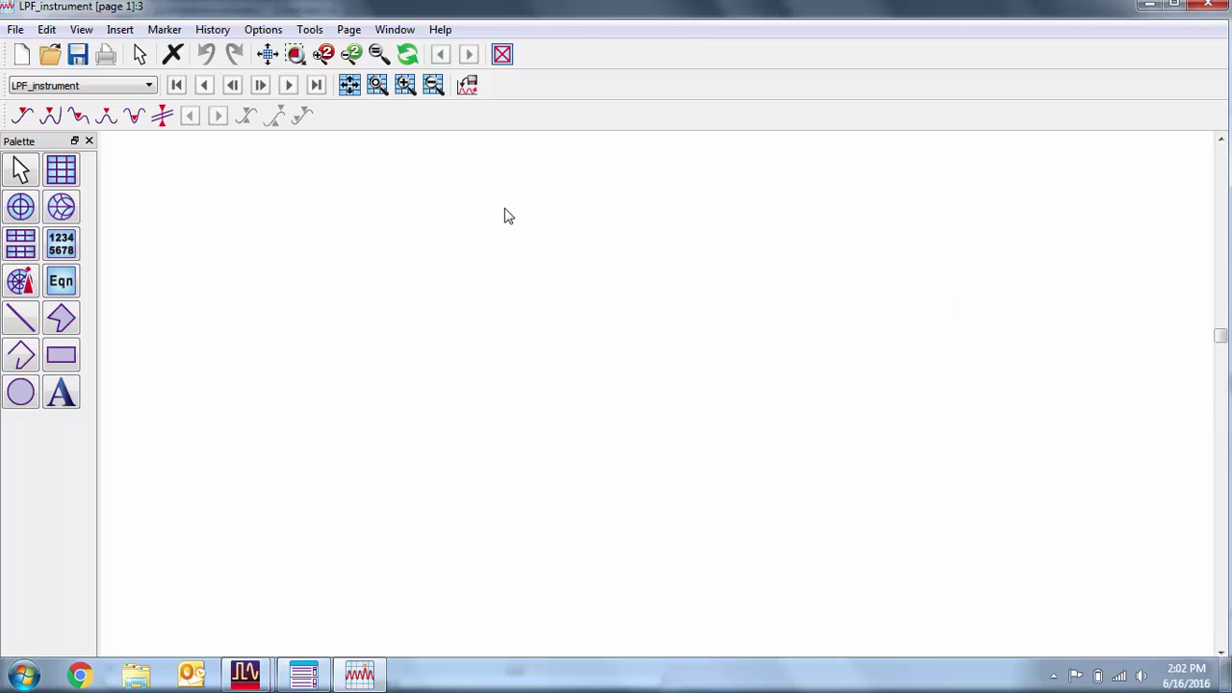
{"action": "left_click", "coordinate": [120, 30]}
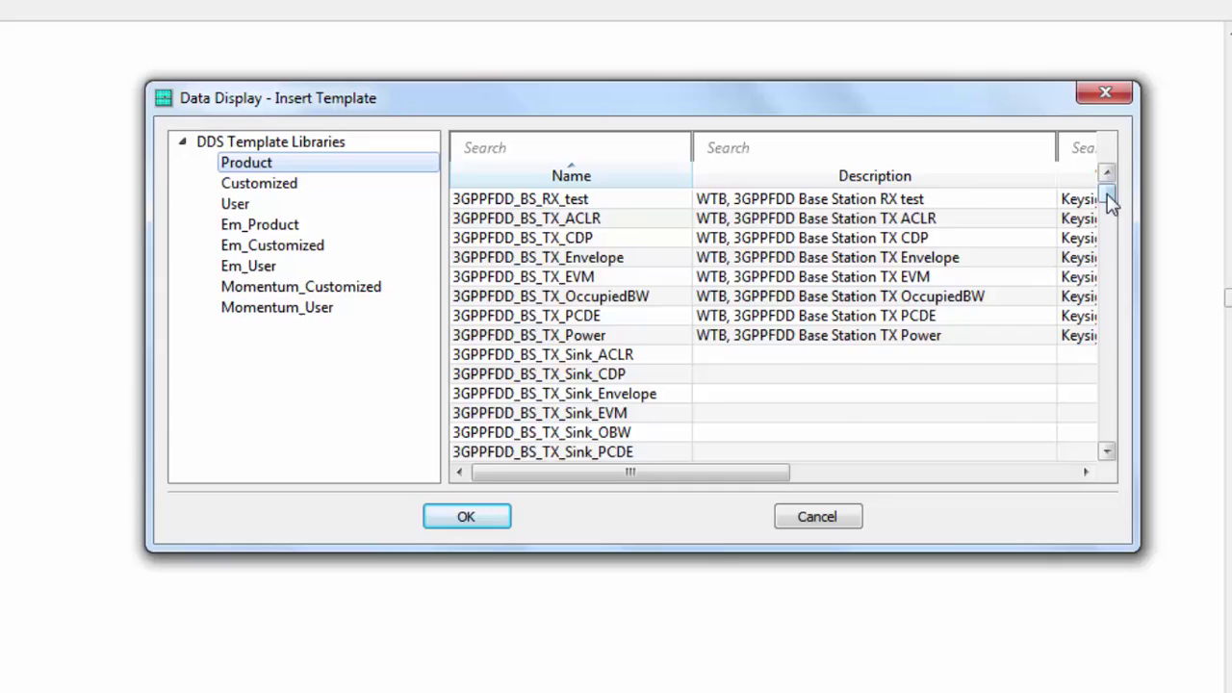
{"action": "left_click_drag", "start_coordinate": [1108, 183], "coordinate": [1114, 291]}
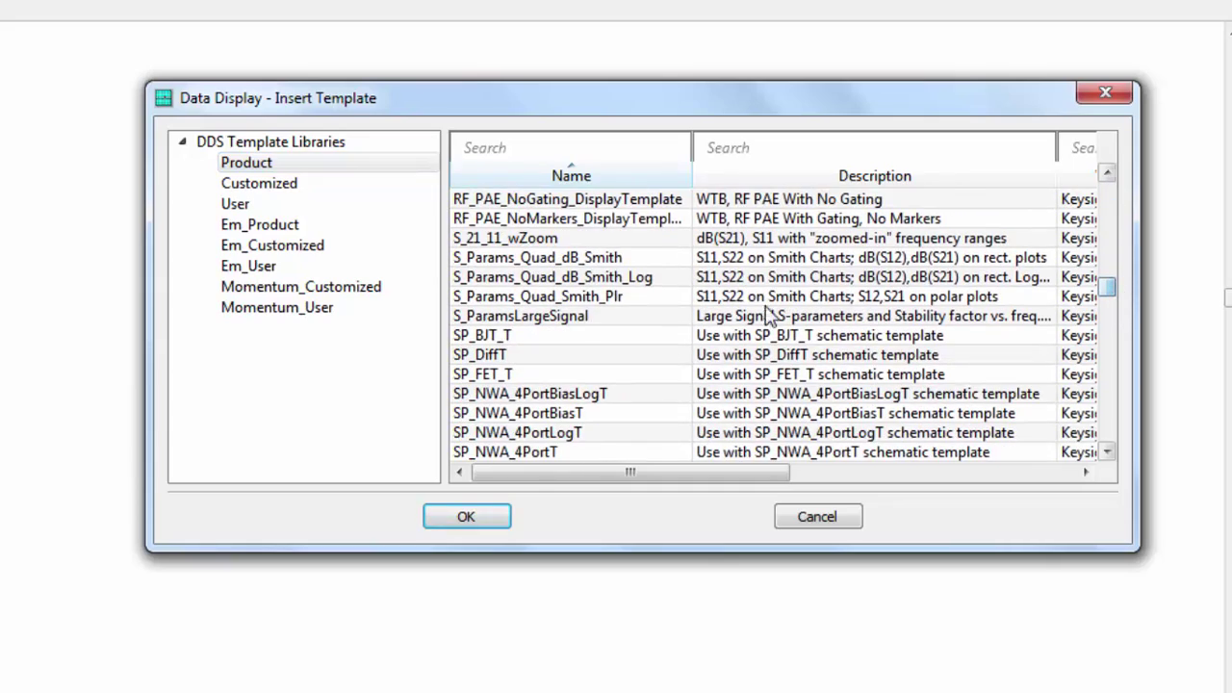
{"action": "left_click", "coordinate": [663, 258]}
{"action": "left_click", "coordinate": [471, 517]}
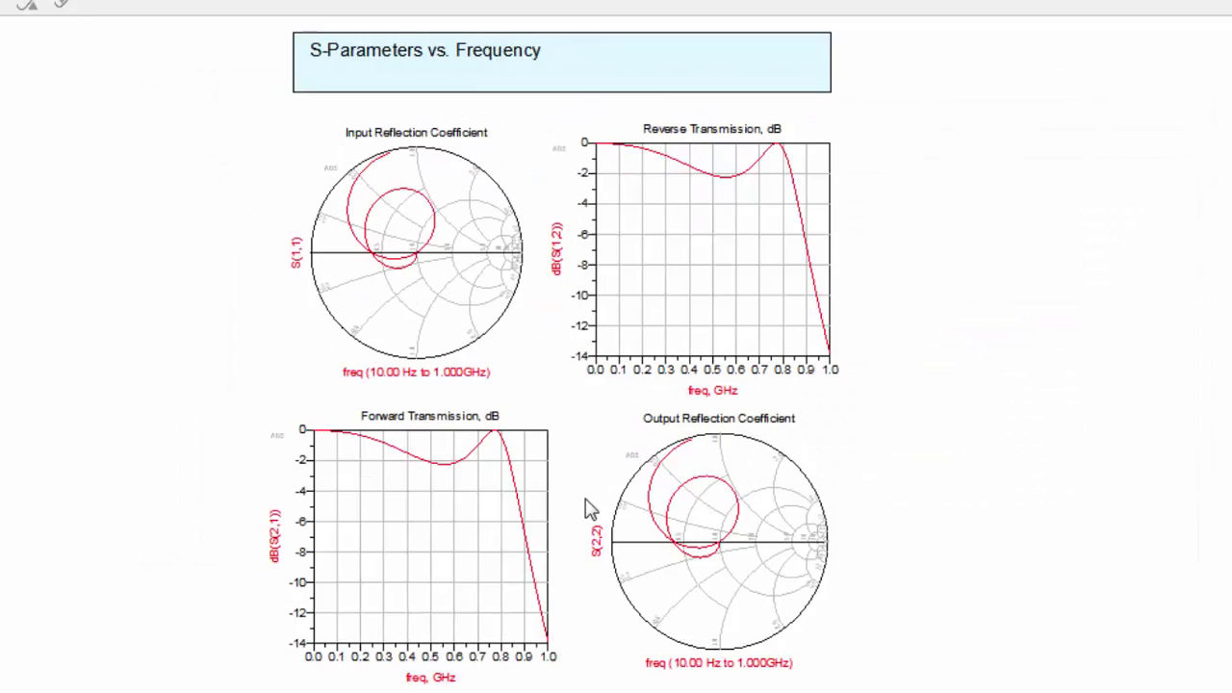